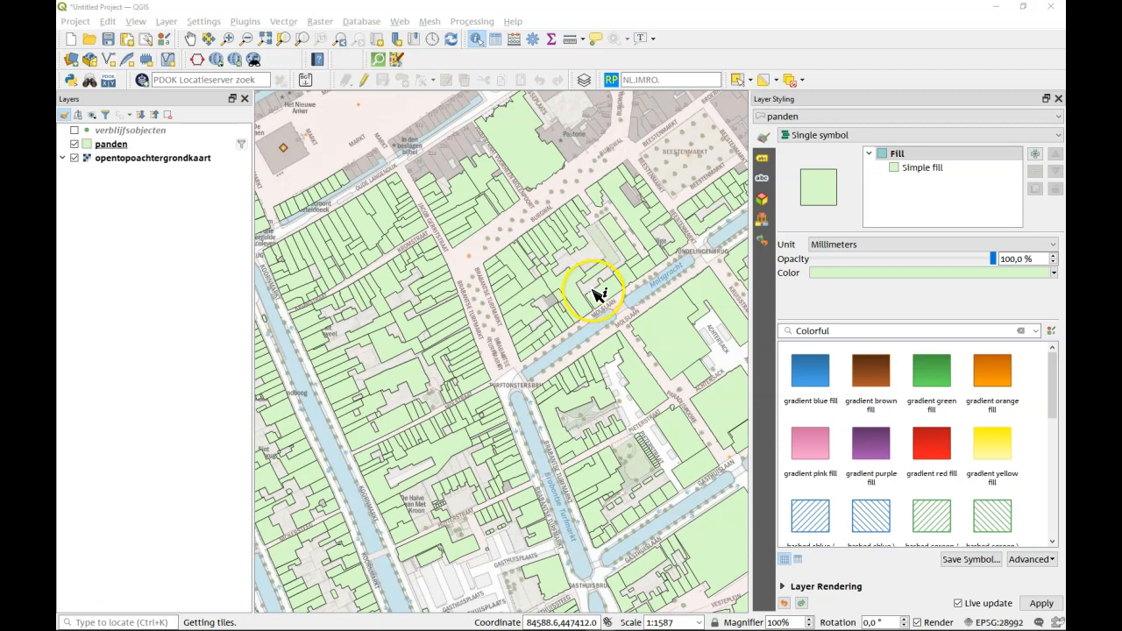
- Identify a large building in the panden layer and inspect its attributes, including bouwjaar
click(131, 144)
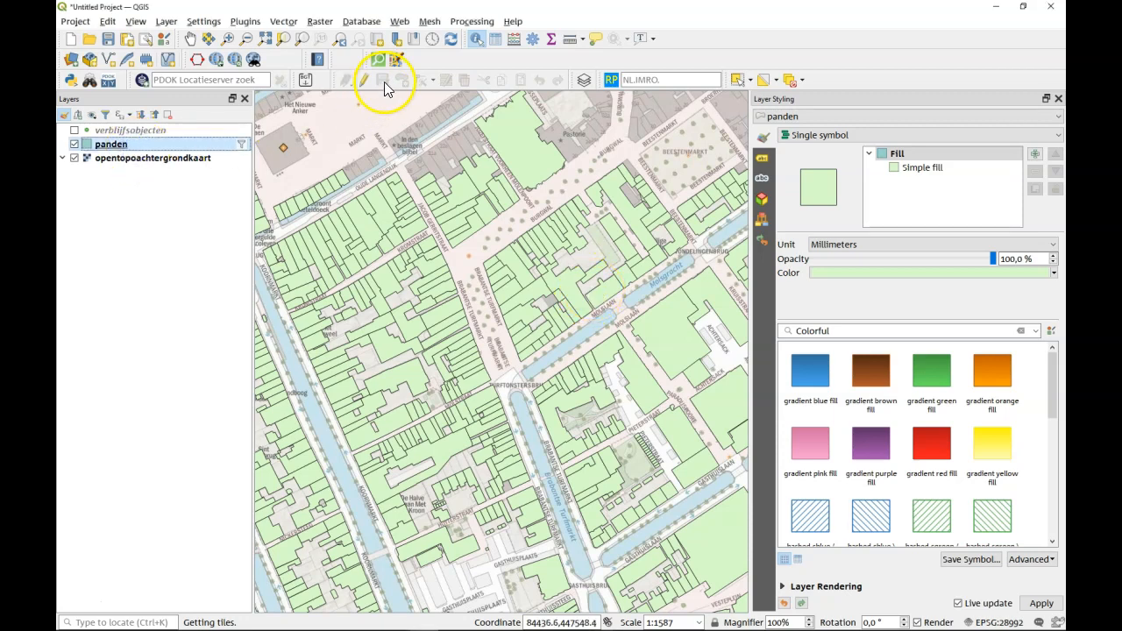
click(522, 147)
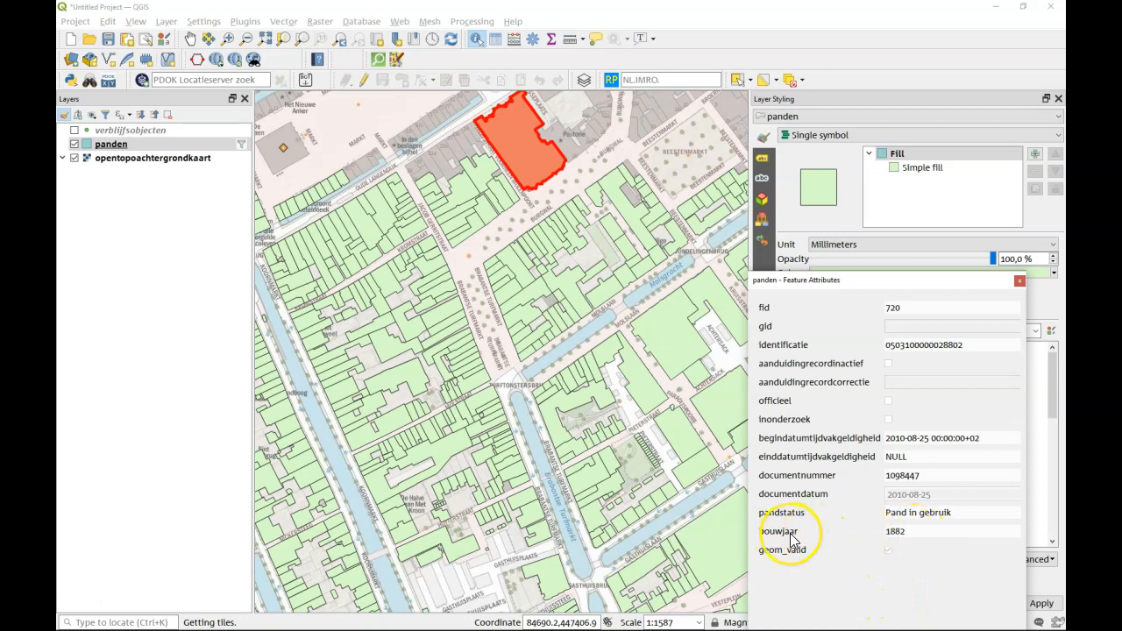
click(1023, 281)
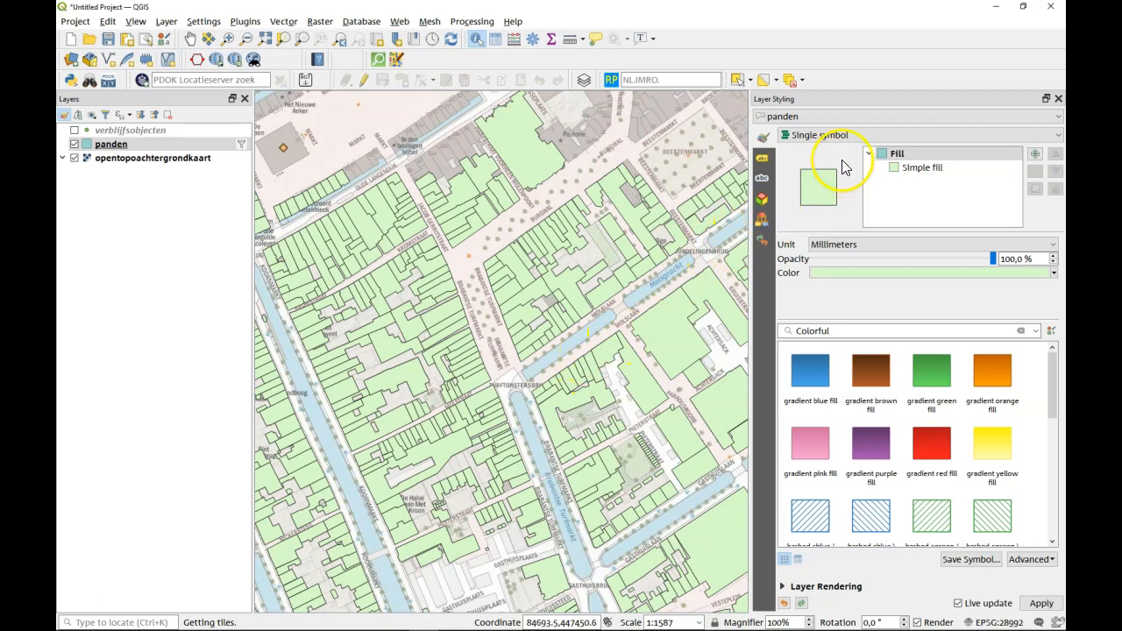
- Style the panden layer with graduated symbols based on bouwjaar and classify the values
click(828, 137)
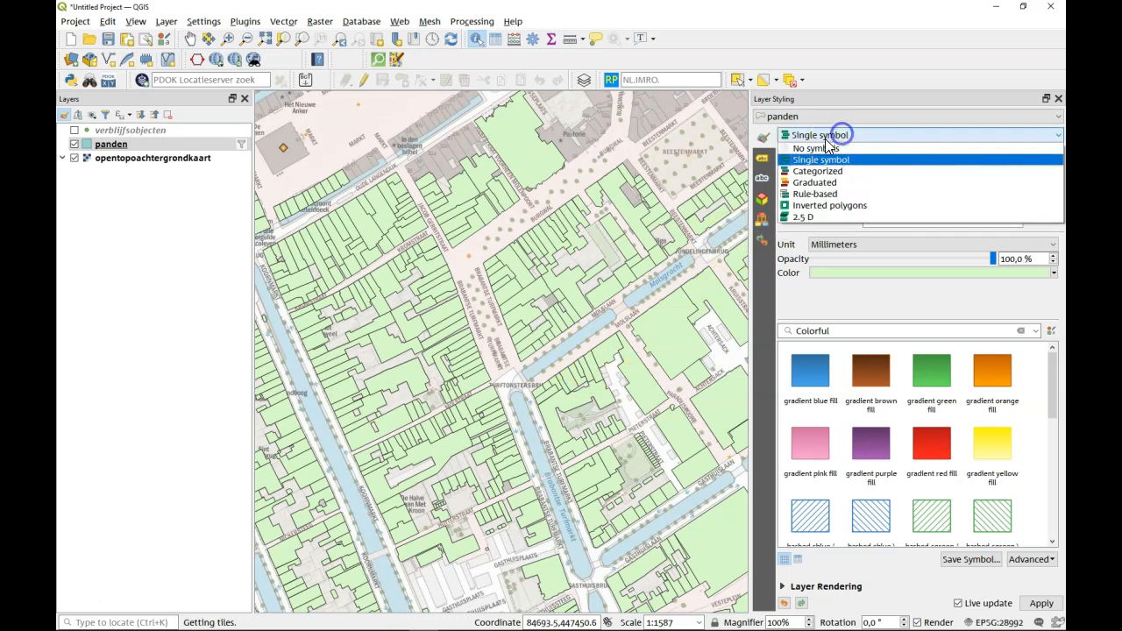
click(828, 184)
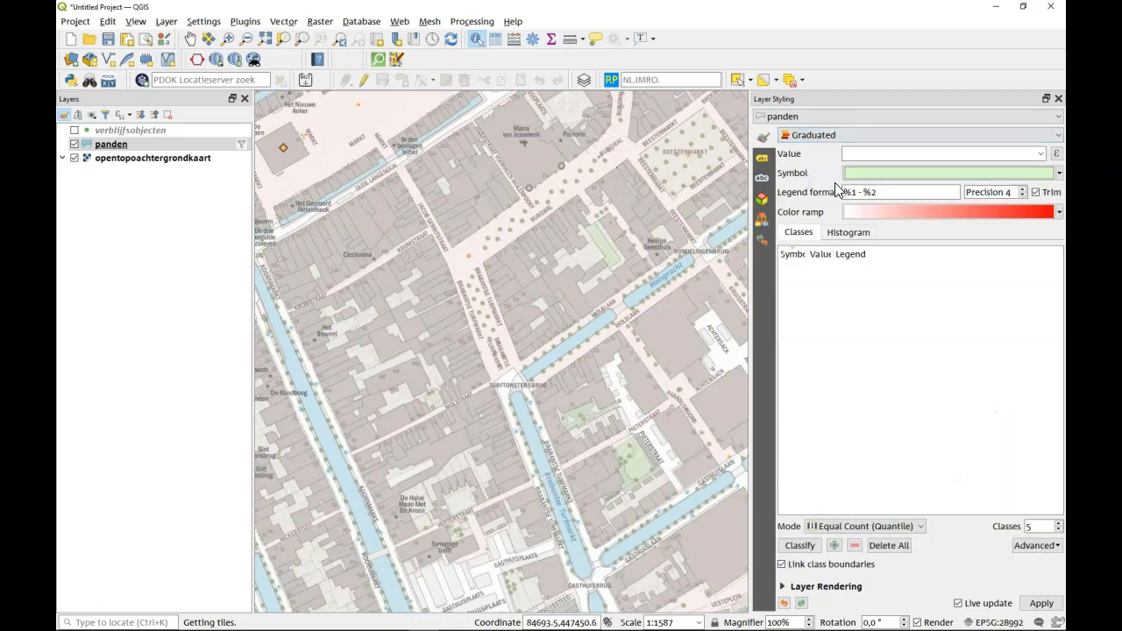
click(1041, 153)
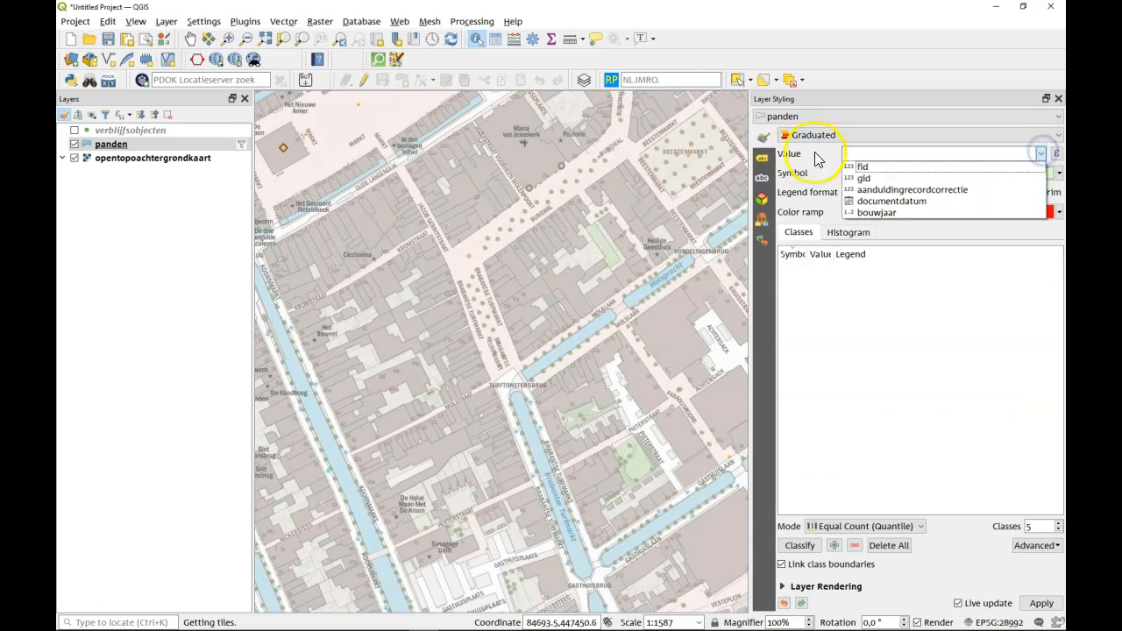
click(894, 213)
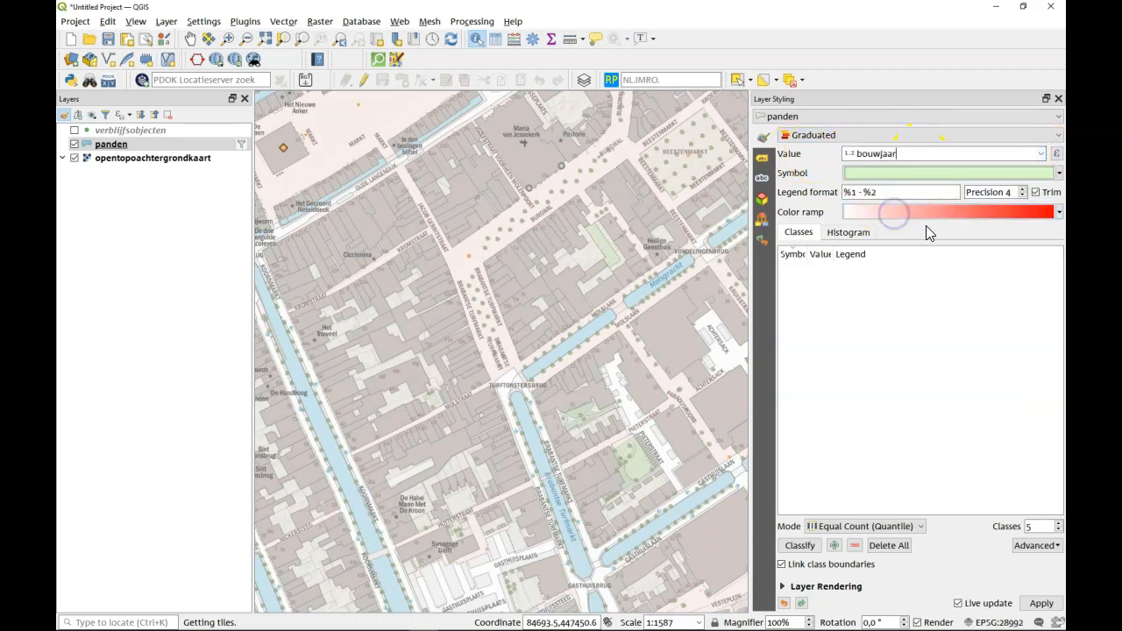
click(815, 547)
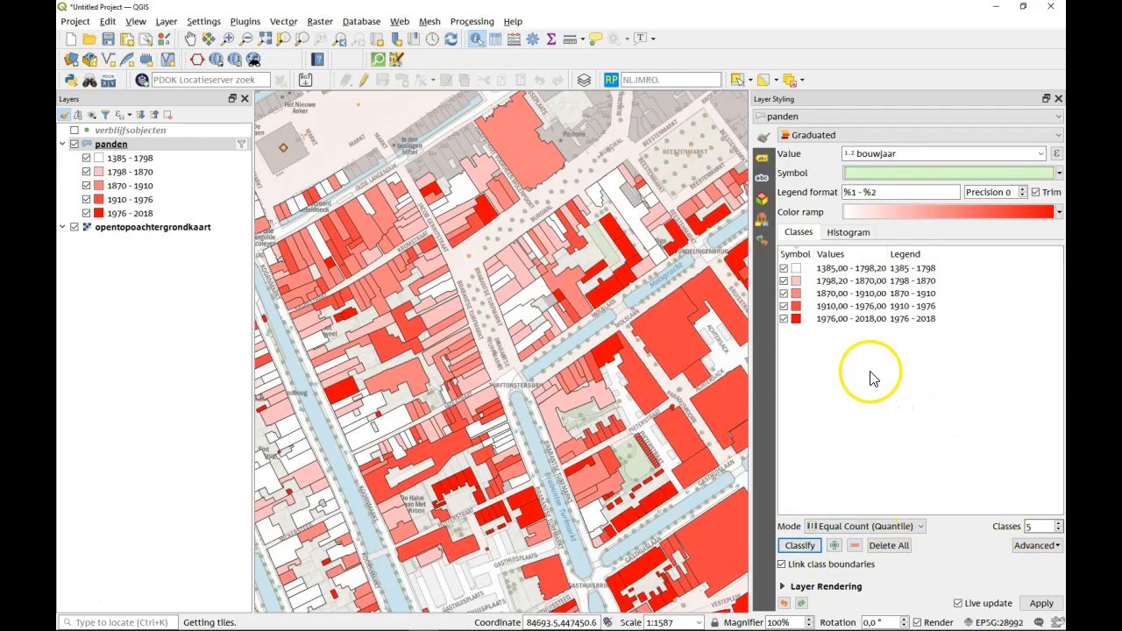
- Reduce the bouwjaar classification to 4 classes and apply the Greens color ramp
click(1058, 531)
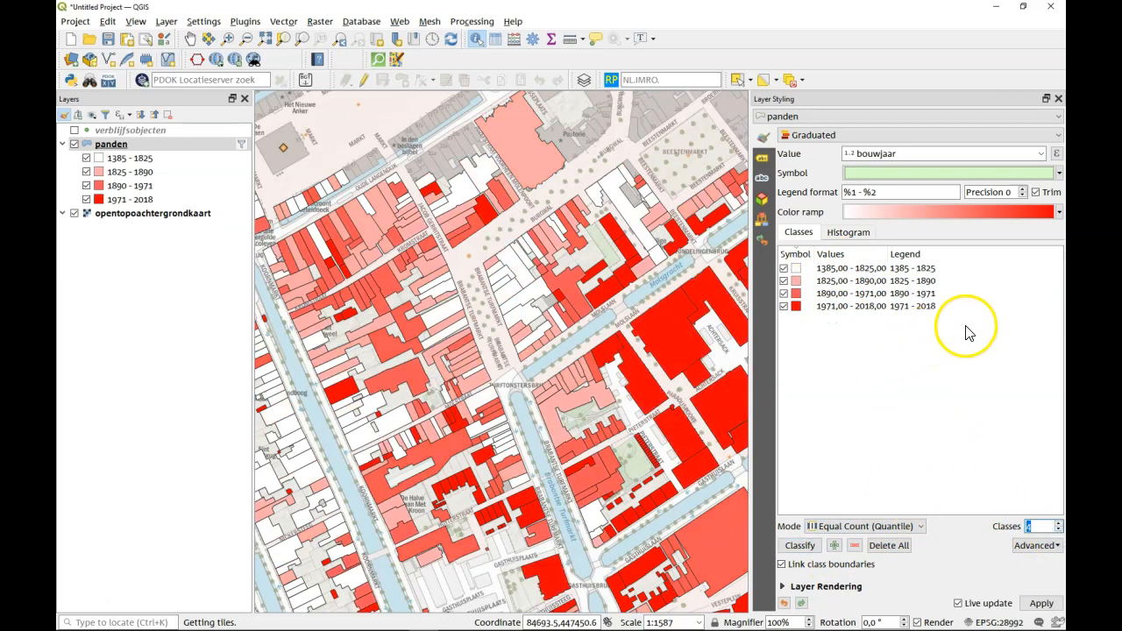
click(1059, 212)
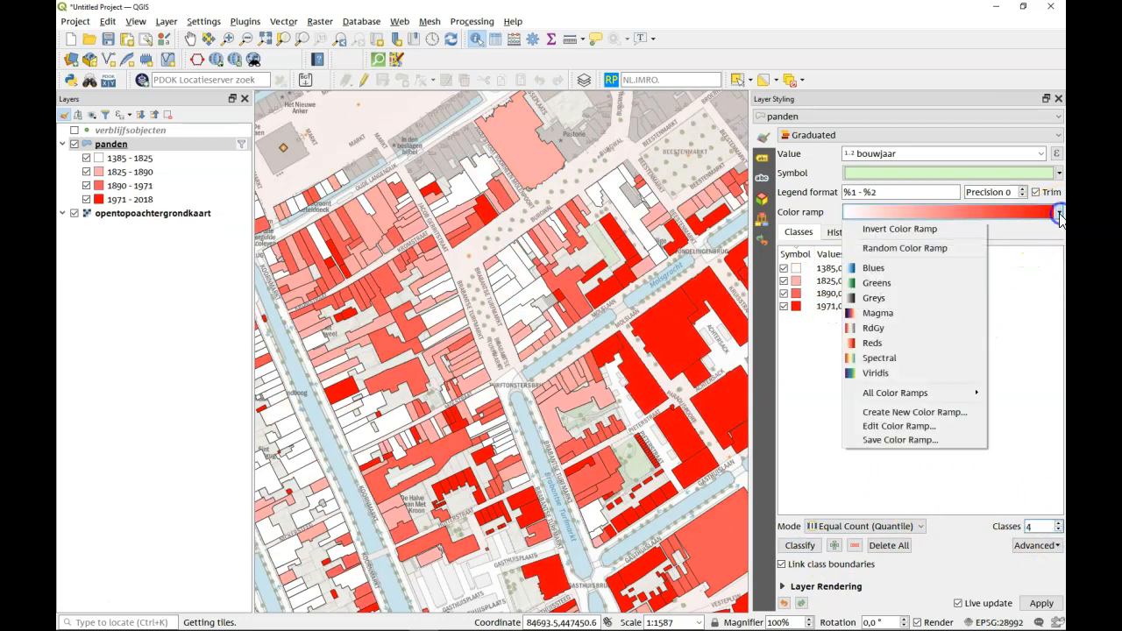
click(954, 298)
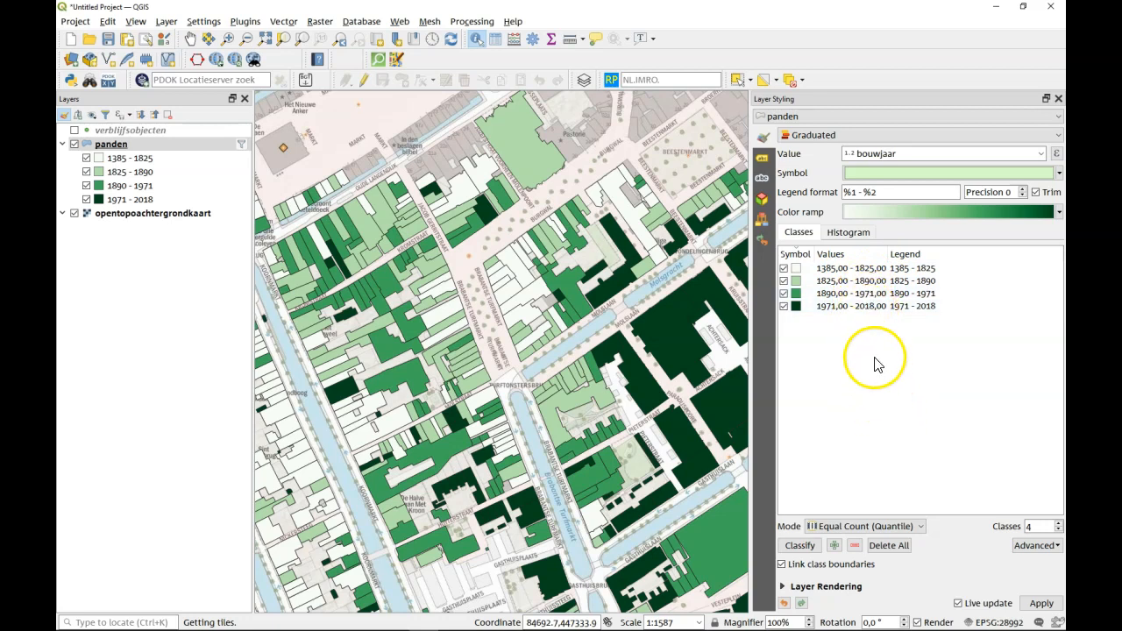
- Keep the Equal Count (Quantile) mode and set the upper value of the class starting at 1890 to 1950
click(864, 526)
click(877, 540)
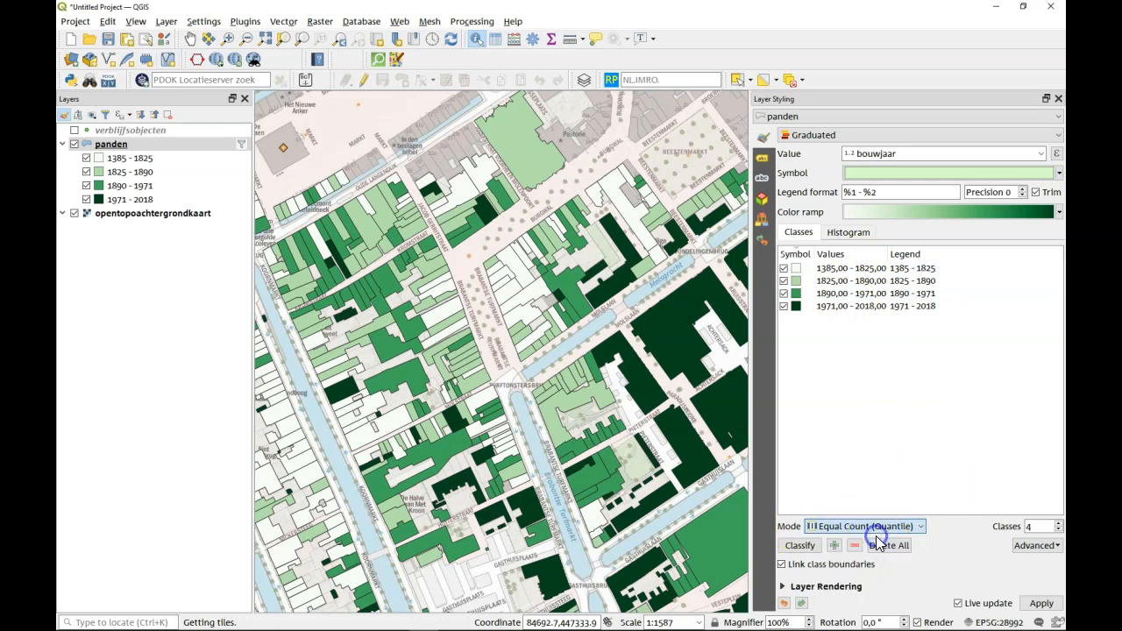
double_click(870, 296)
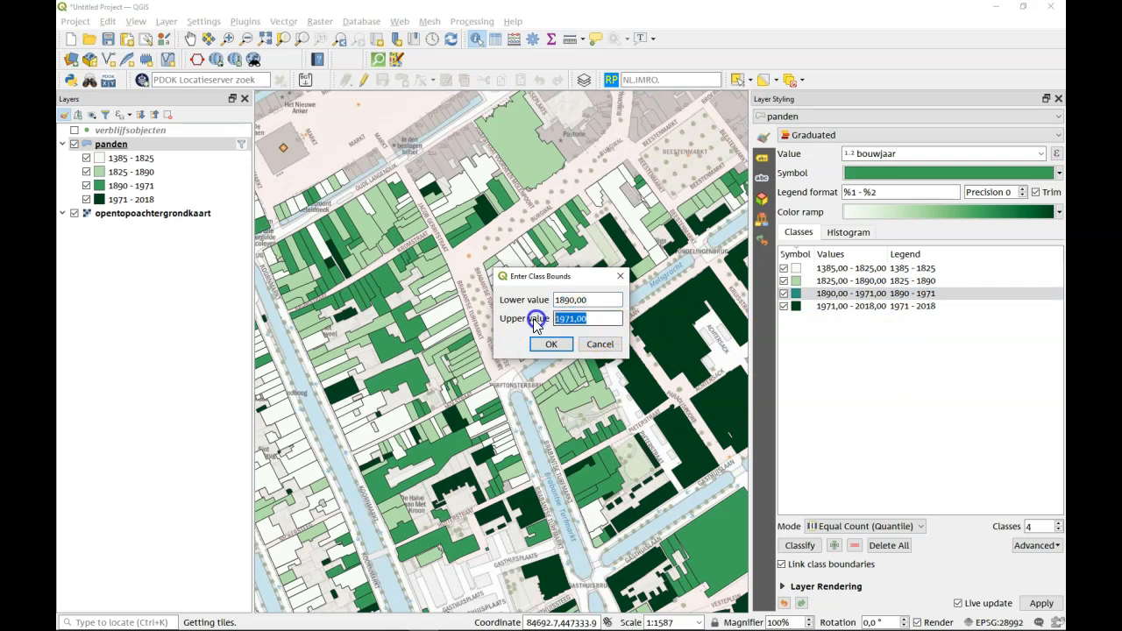
text(1950)
click(551, 344)
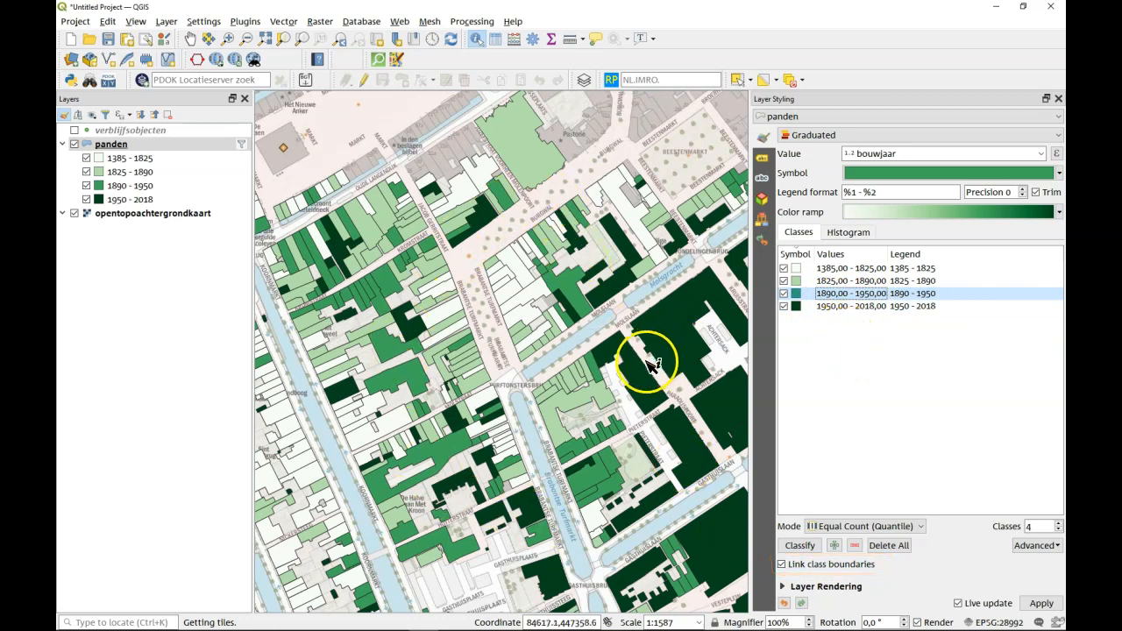
- Try an opacity of 40.4 % in the panden layer rendering, and restore it to 100 %
scroll(494, 382, up, 1)
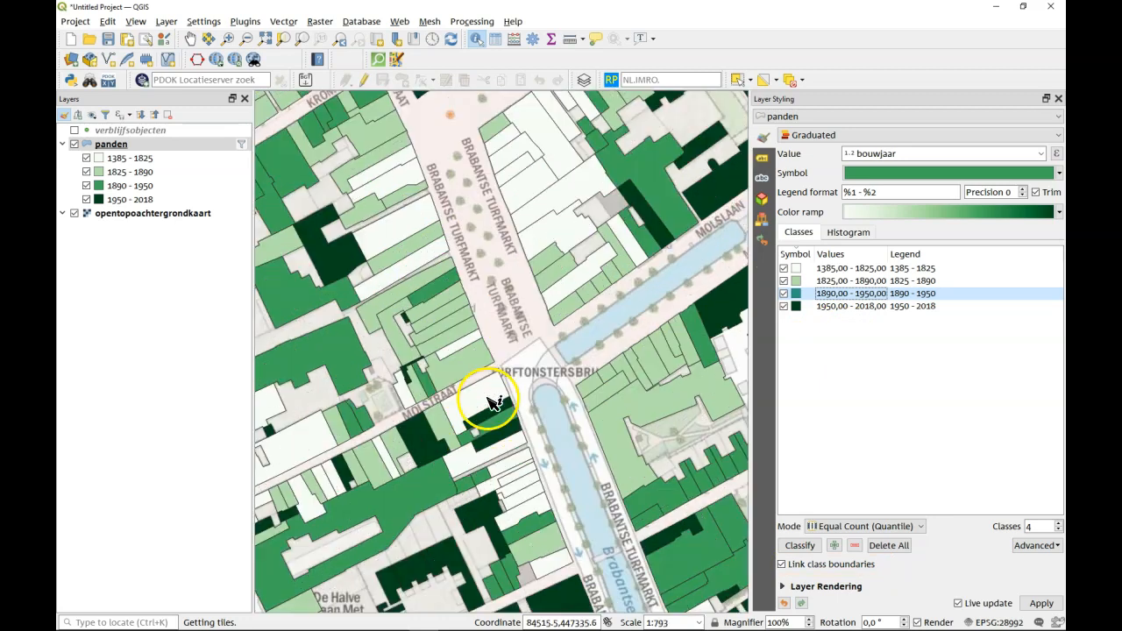
scroll(494, 389, up, 1)
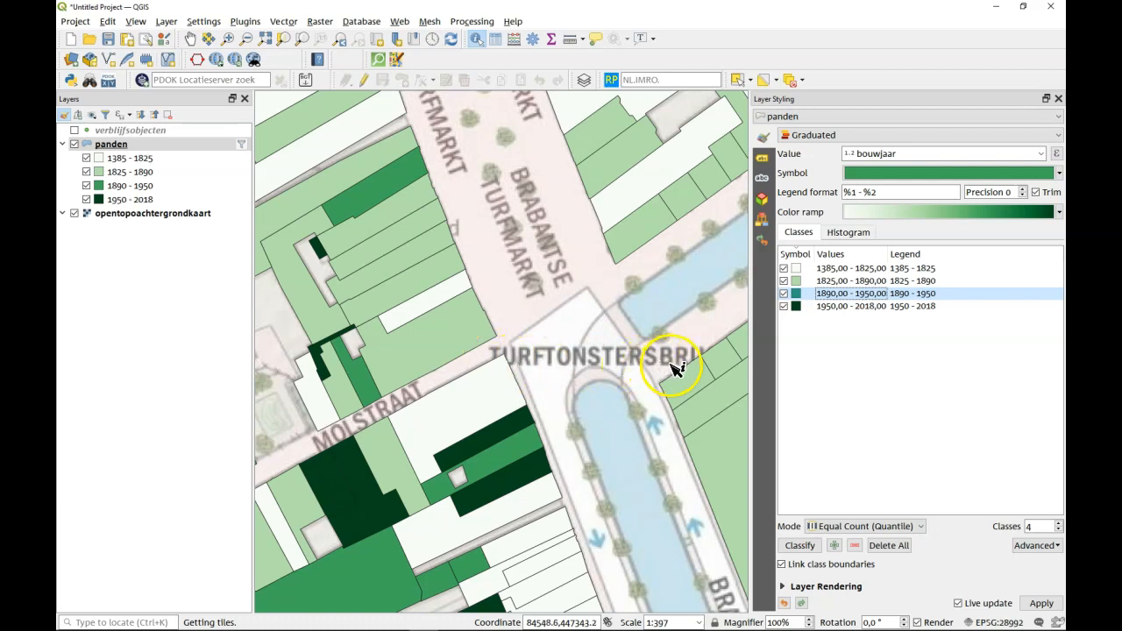
click(784, 588)
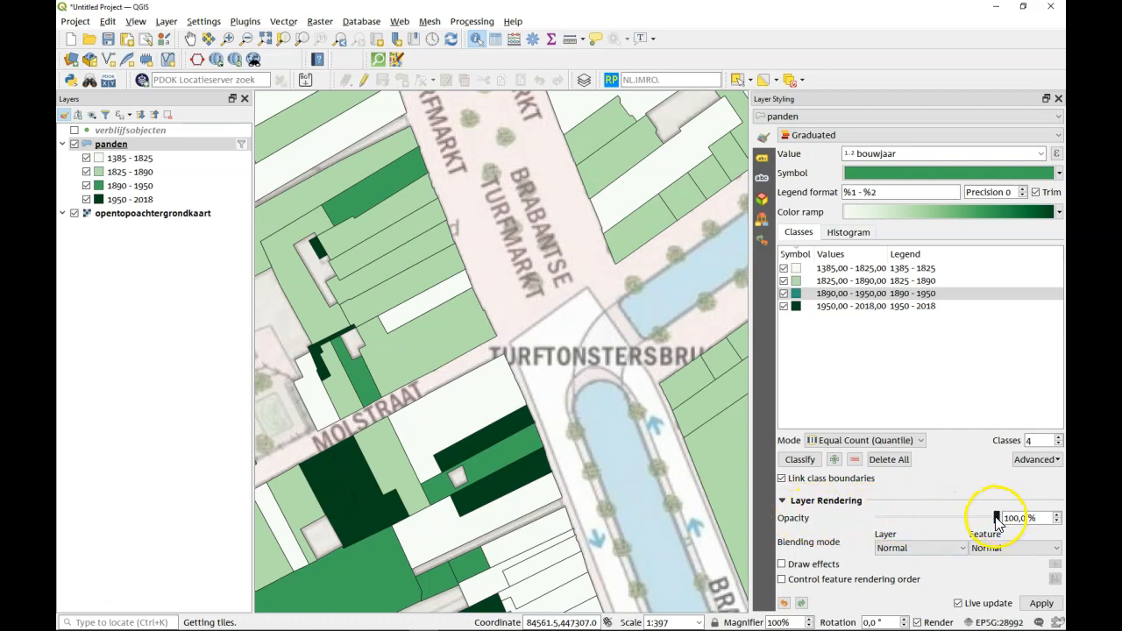
drag(932, 519, 924, 518)
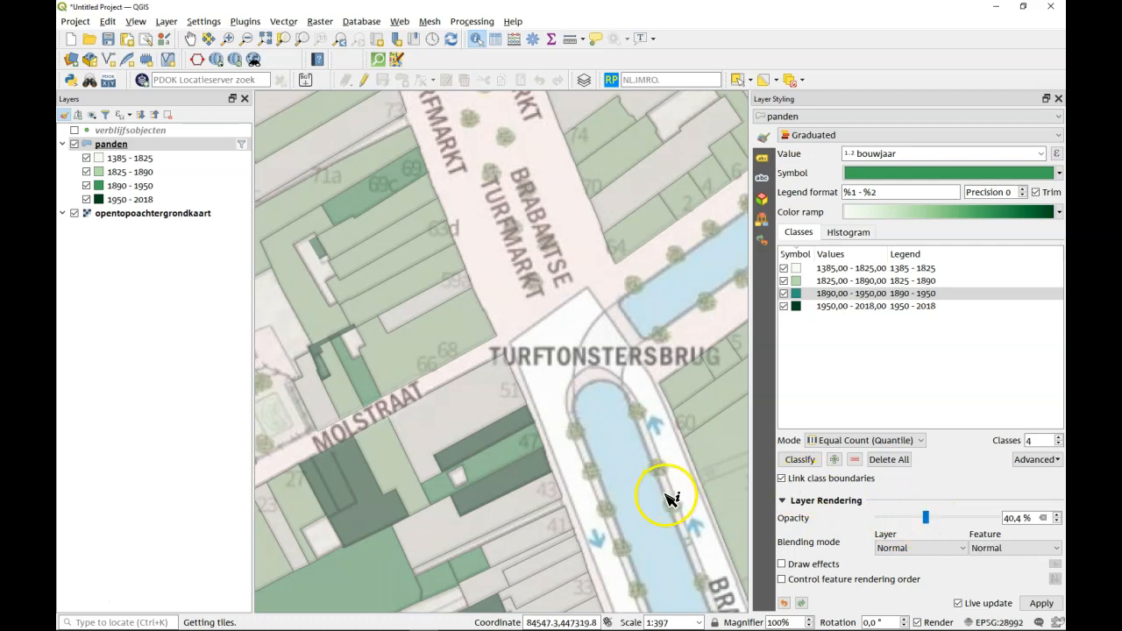
drag(944, 524, 1010, 524)
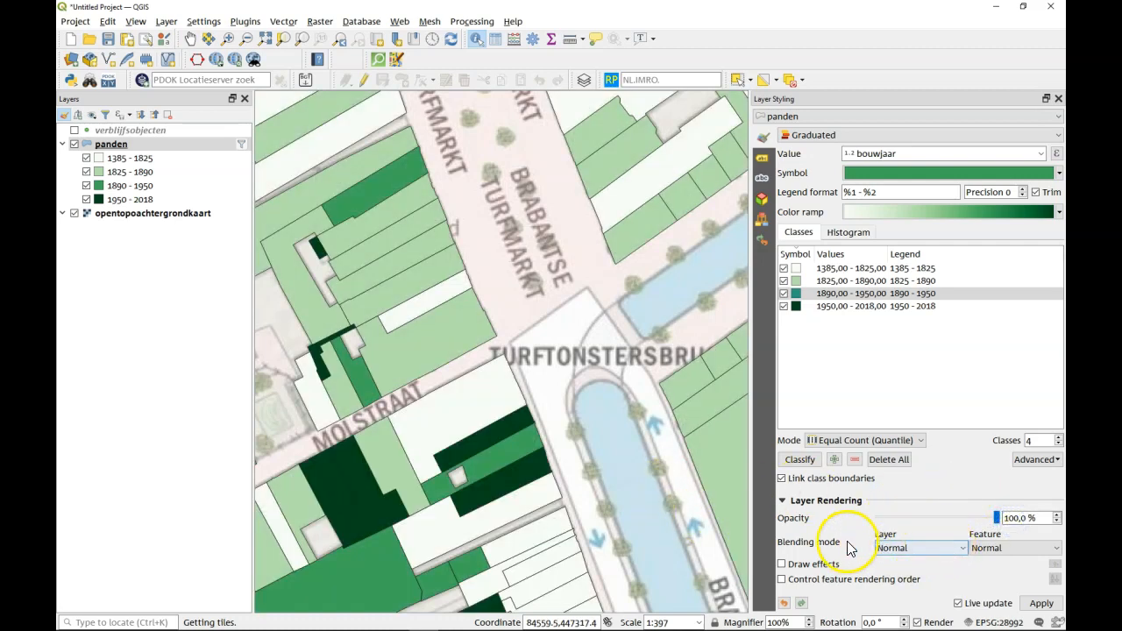
- Set the panden layer's blending mode to Multiply so the background map shows through the buildings
click(906, 550)
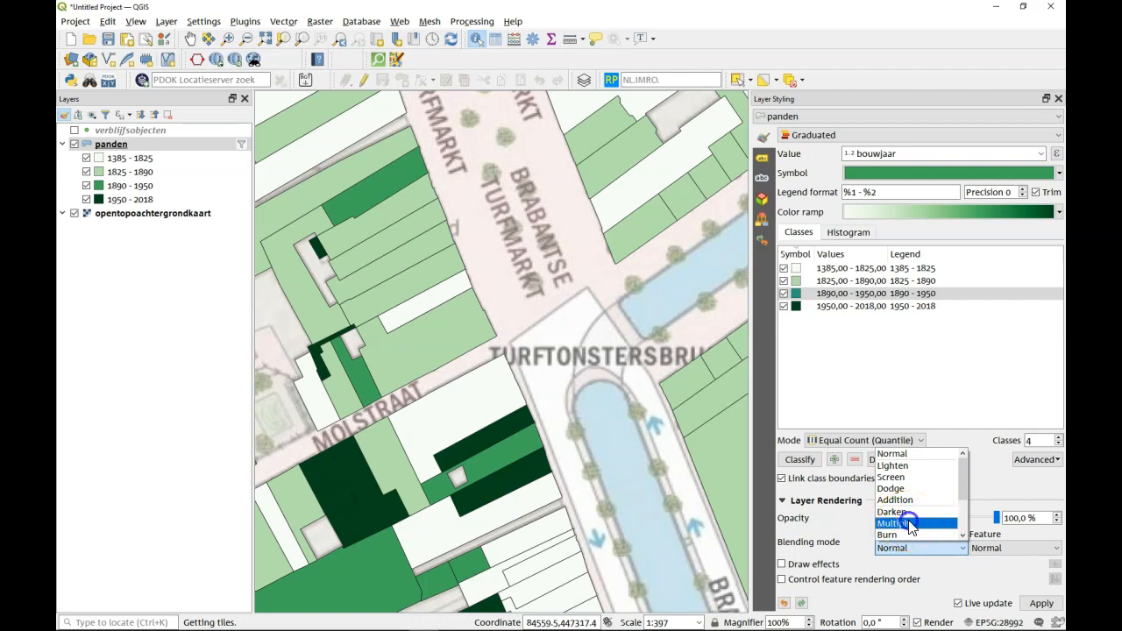
click(909, 524)
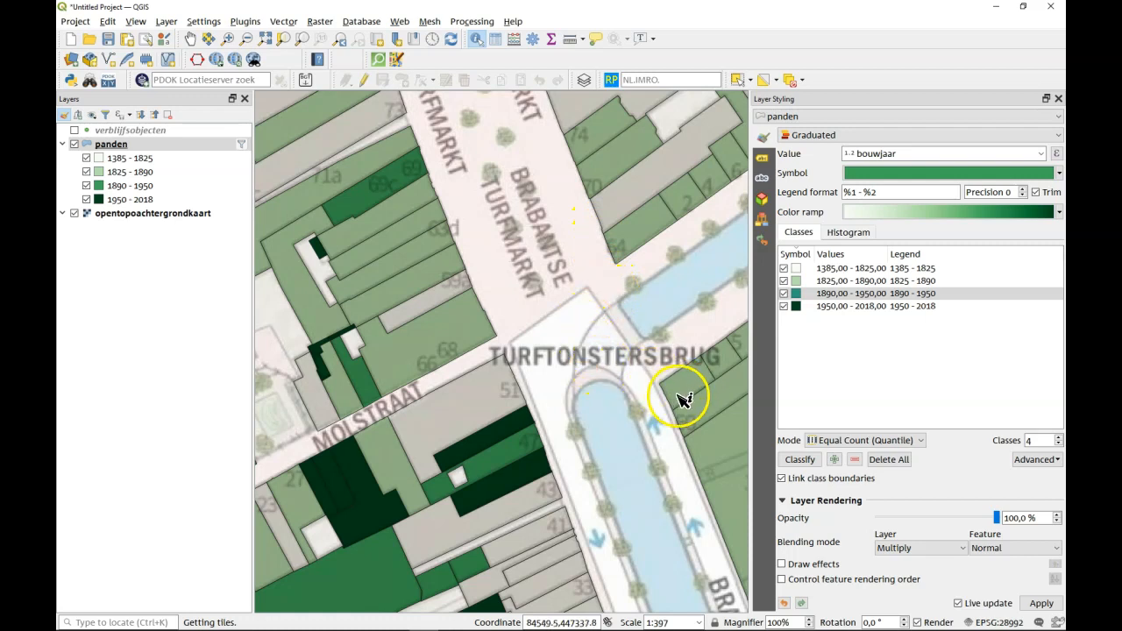
scroll(631, 385, down, 1)
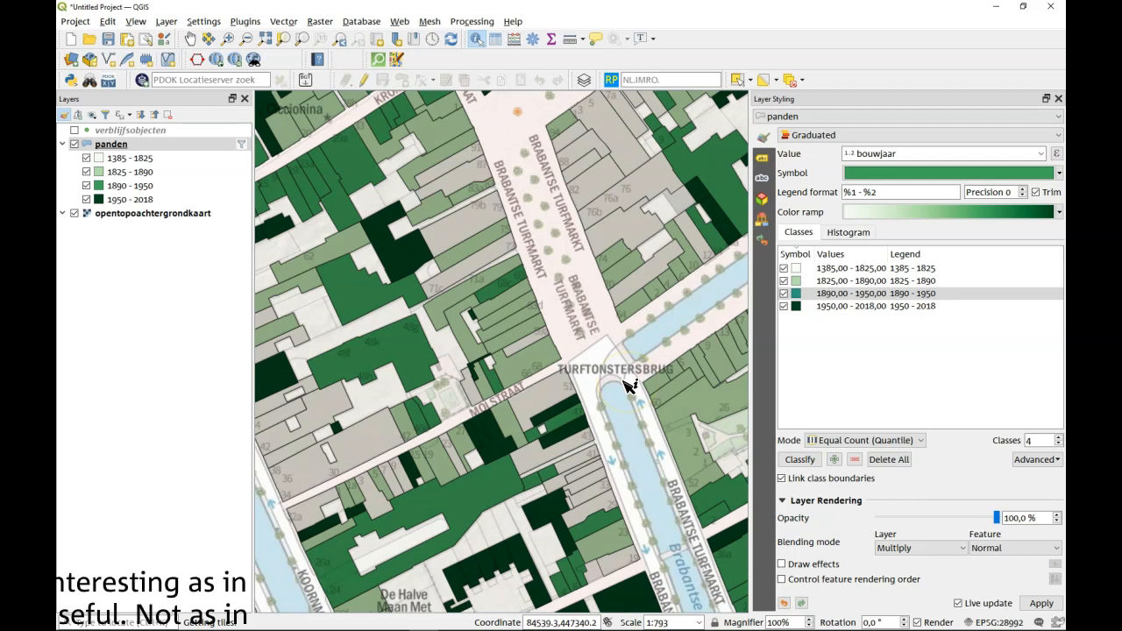
- Show the verblijfsobjecten layer instead of panden and inspect the attributes of one of its points, including gebruiksdoel
click(73, 144)
click(74, 130)
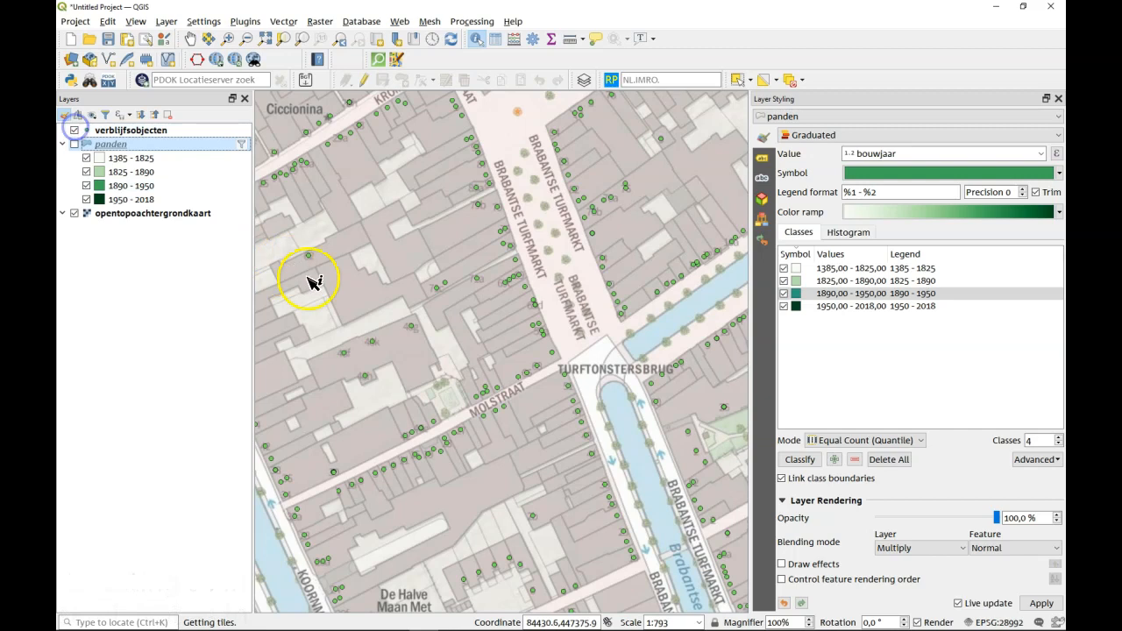
click(121, 131)
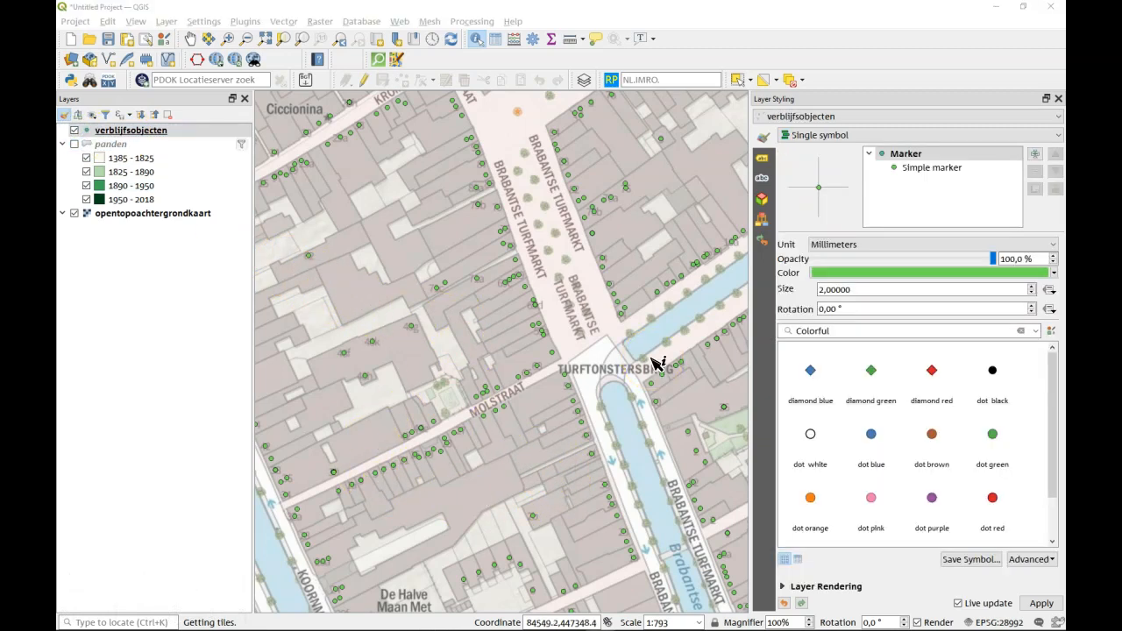
click(659, 295)
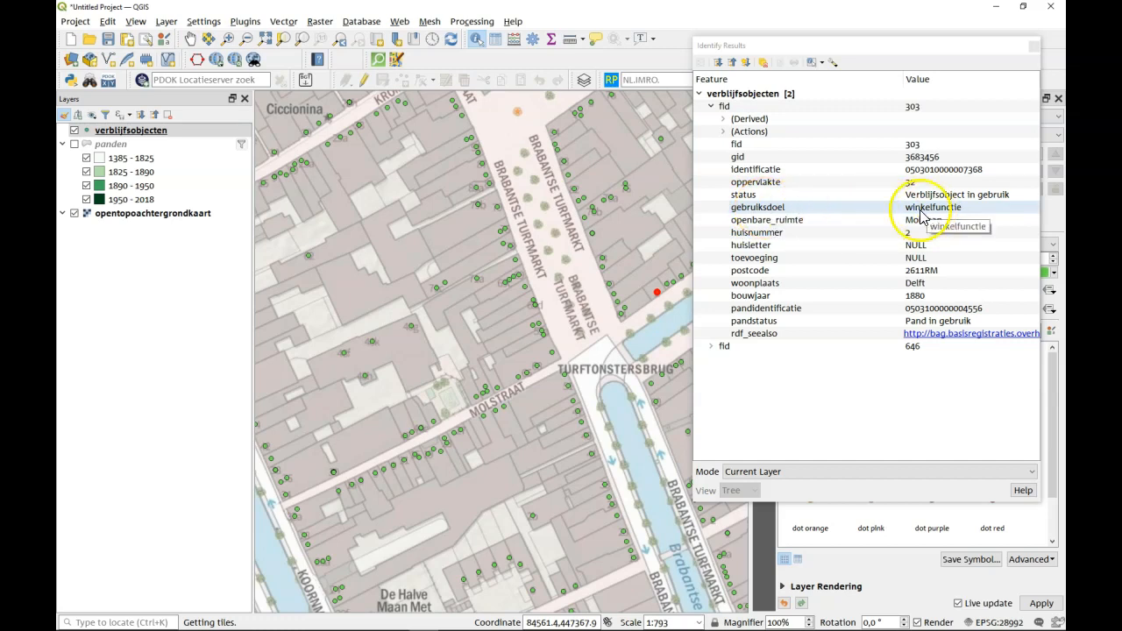
click(1033, 46)
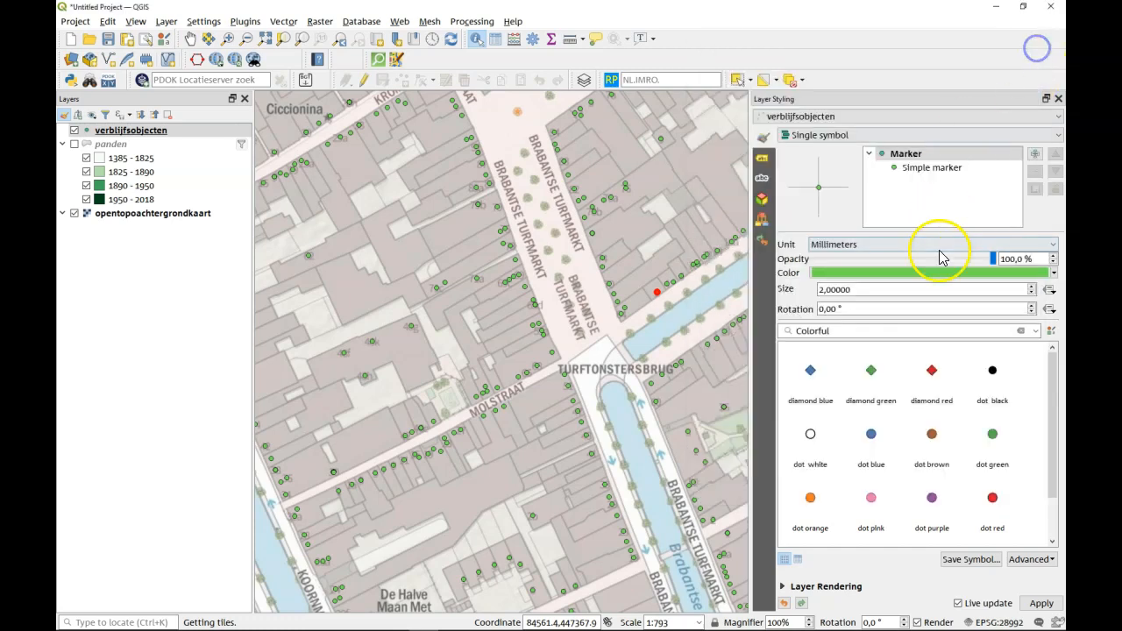
- Style the verblijfsobjecten layer with categorized symbols based on gebruiksdoel and classify all values
click(828, 136)
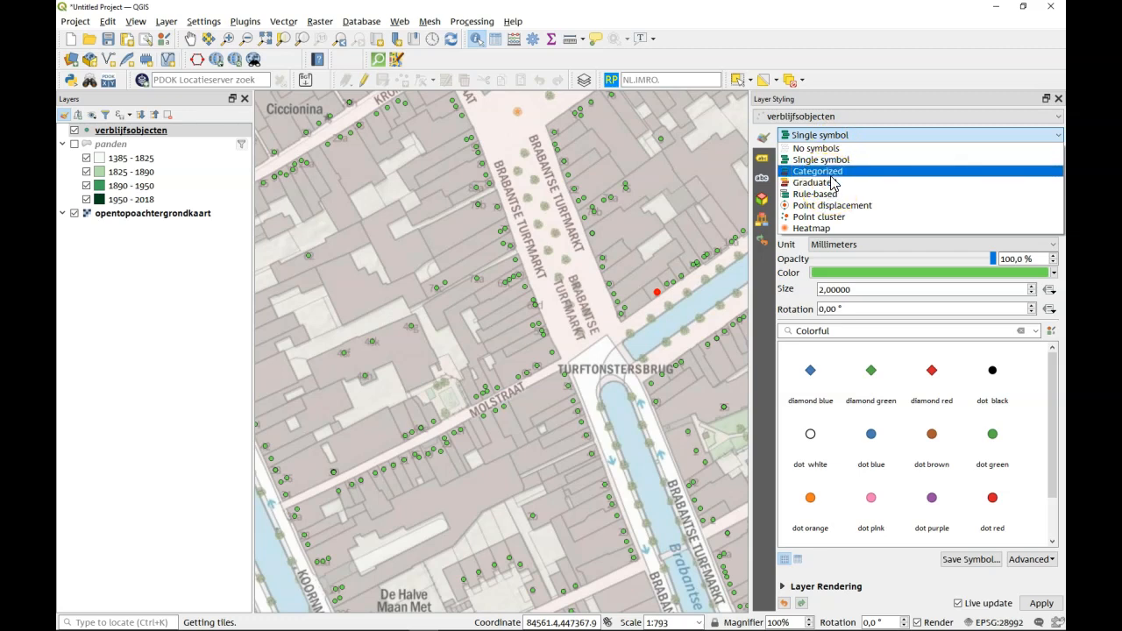
click(831, 176)
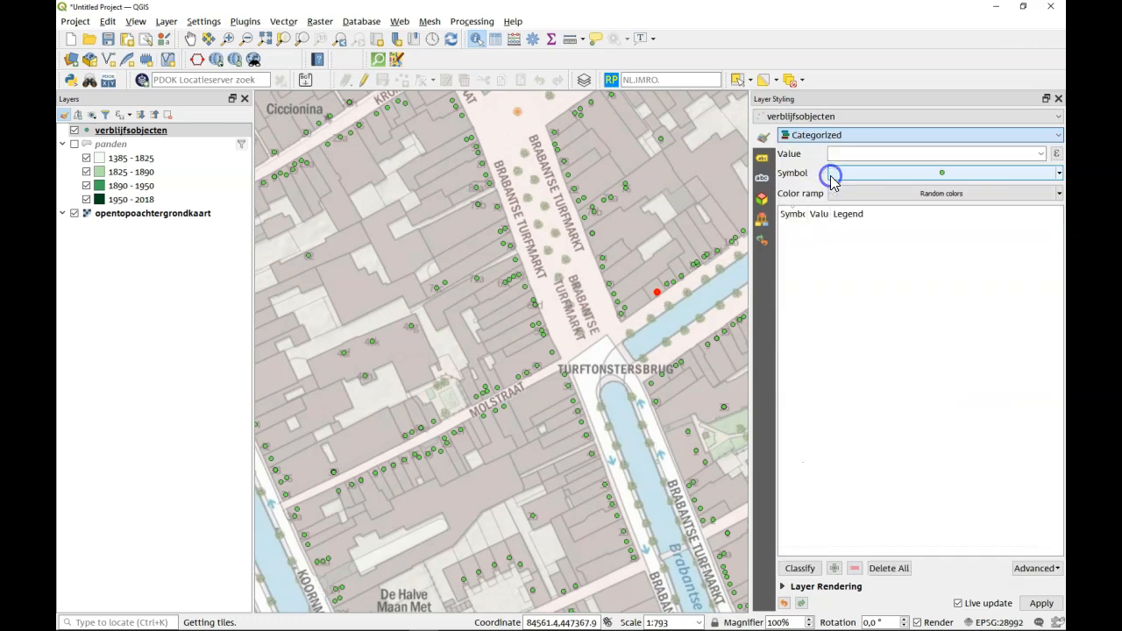
click(1041, 154)
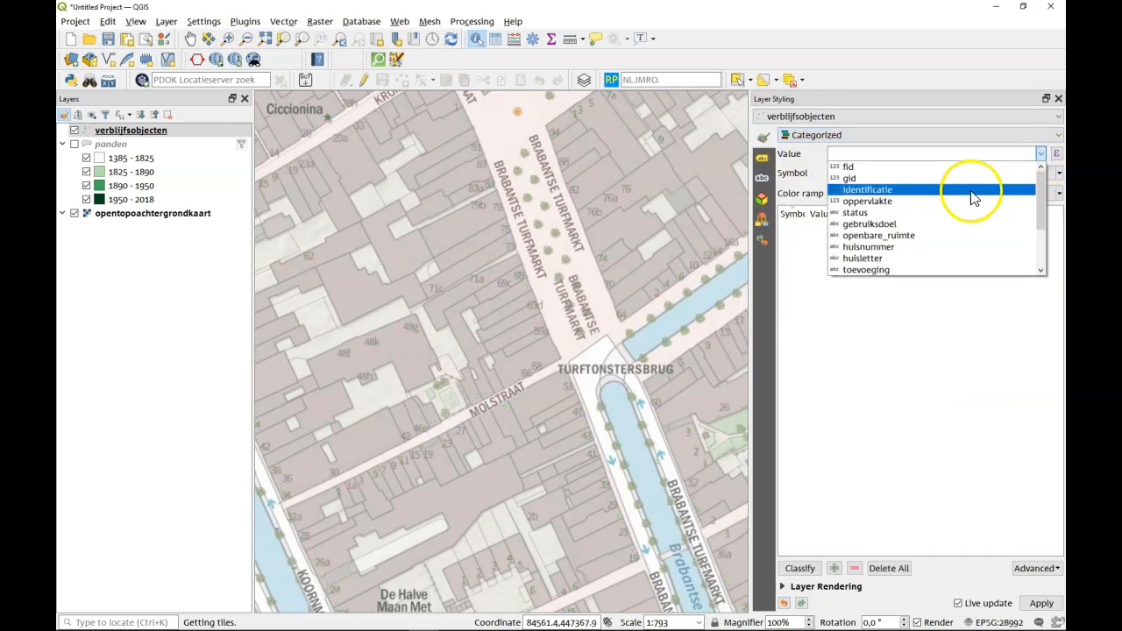
click(909, 227)
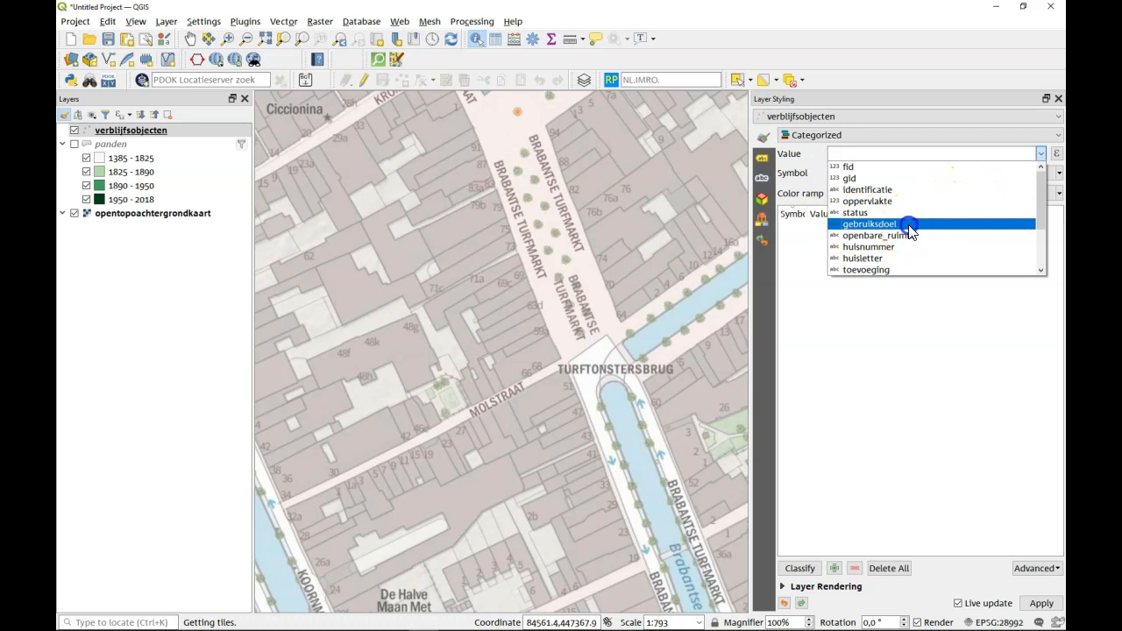
click(800, 568)
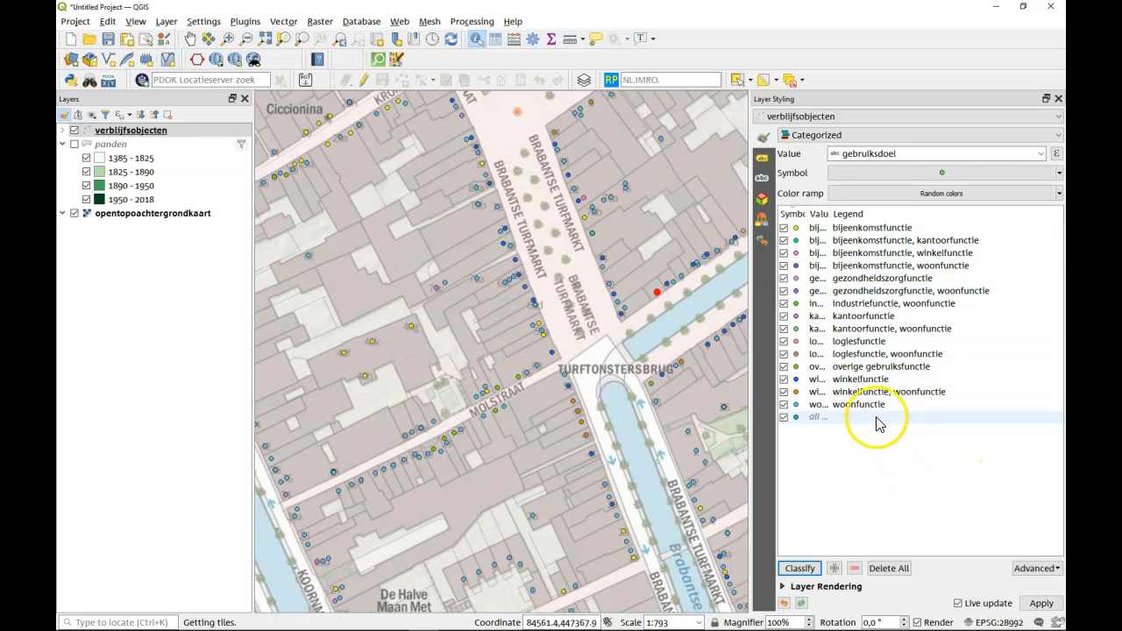
click(852, 380)
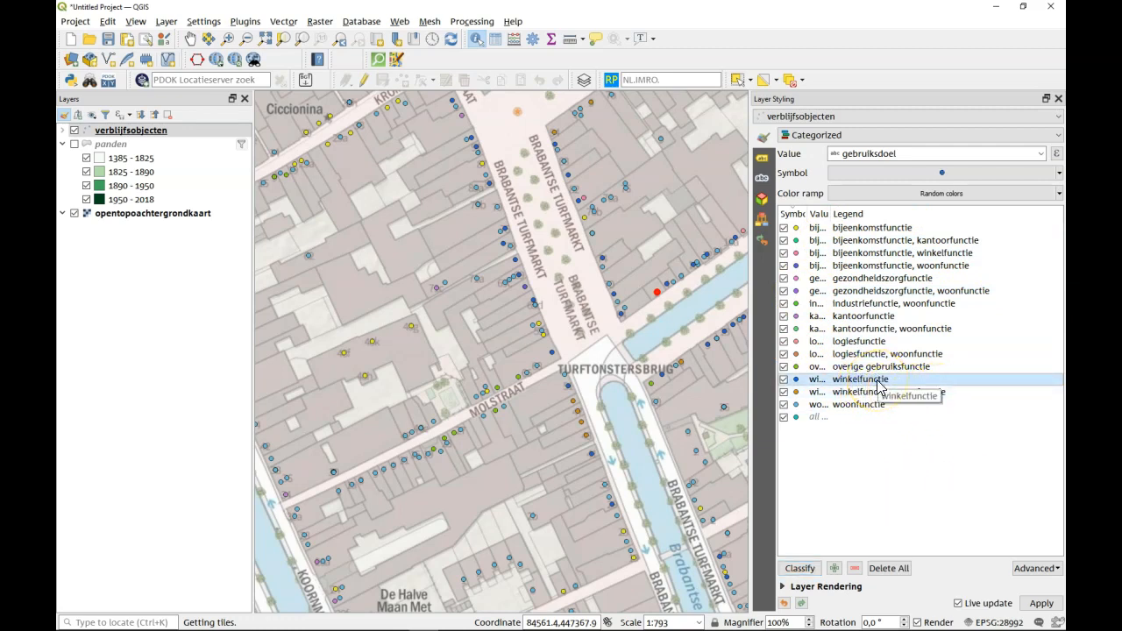
- Expand the verblijfsobjecten legend, hide all its categories and leave only winkelfunctie shown on the map
click(63, 131)
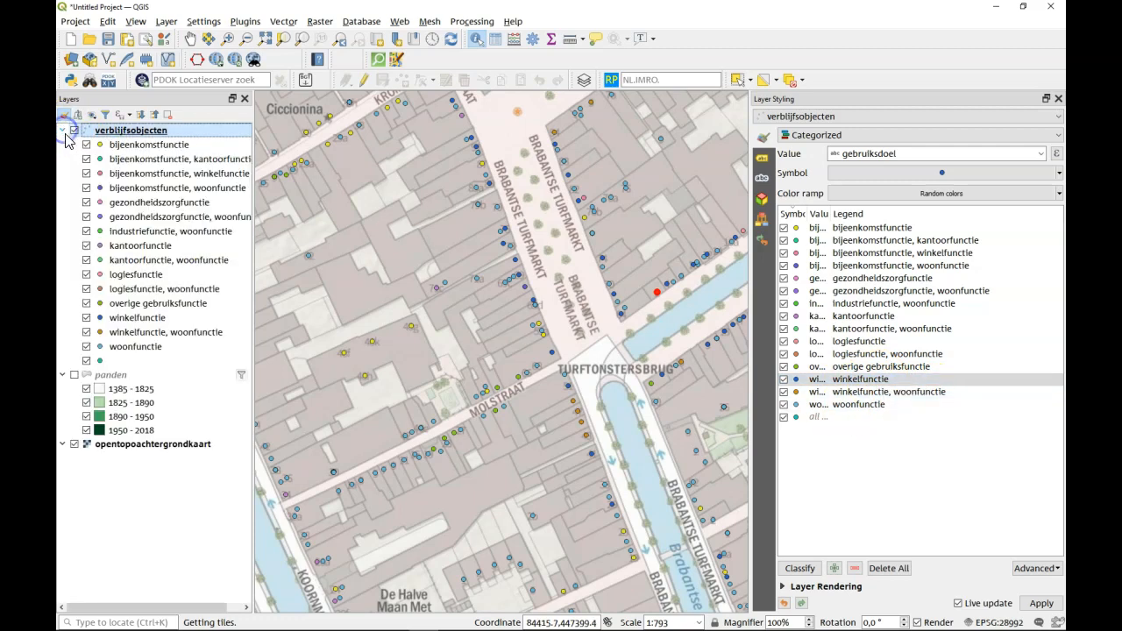
click(110, 144)
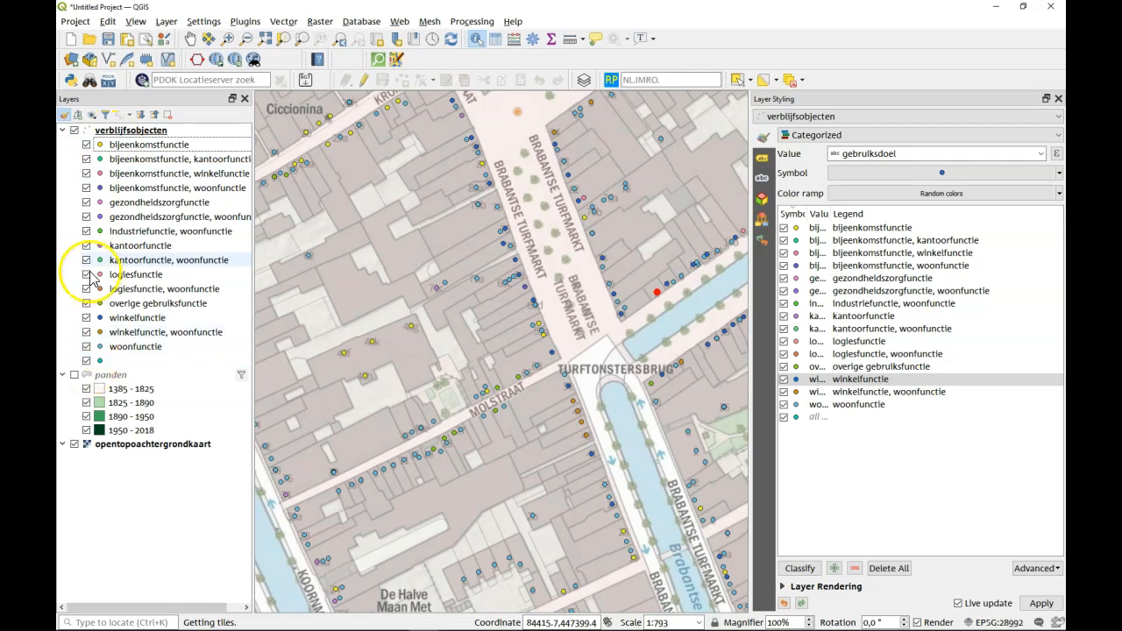
click(86, 144)
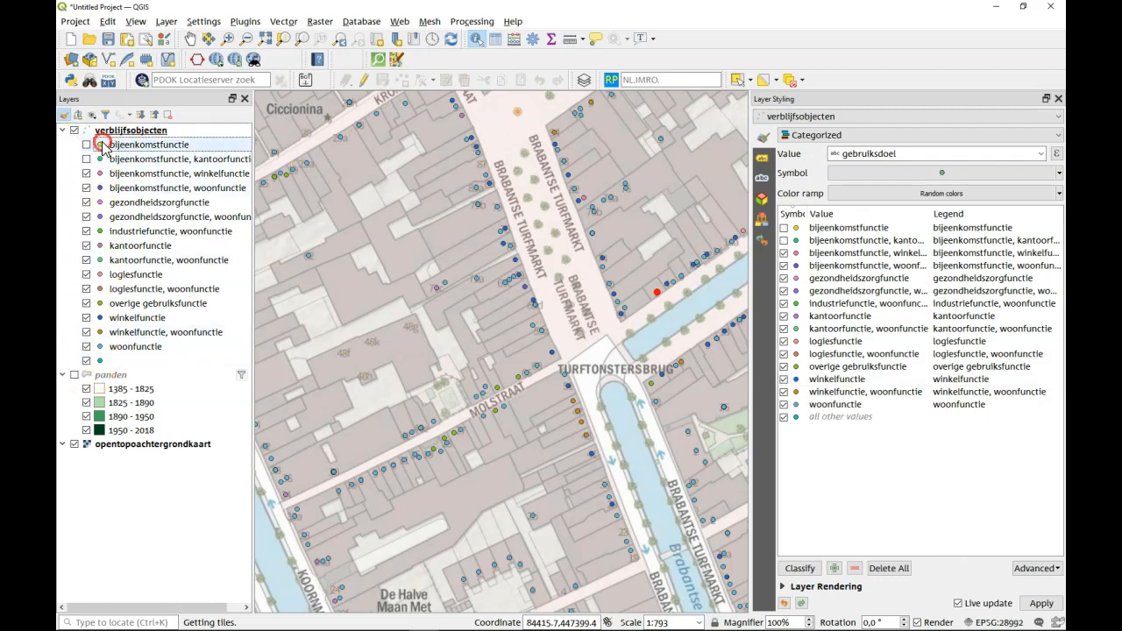
right_click(102, 145)
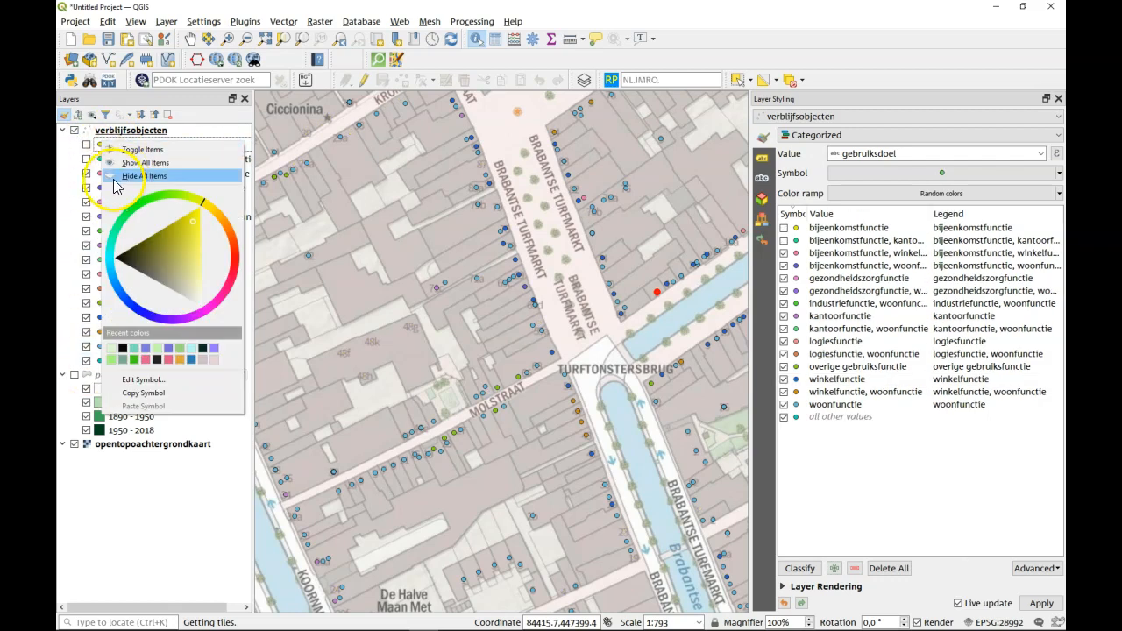
click(109, 176)
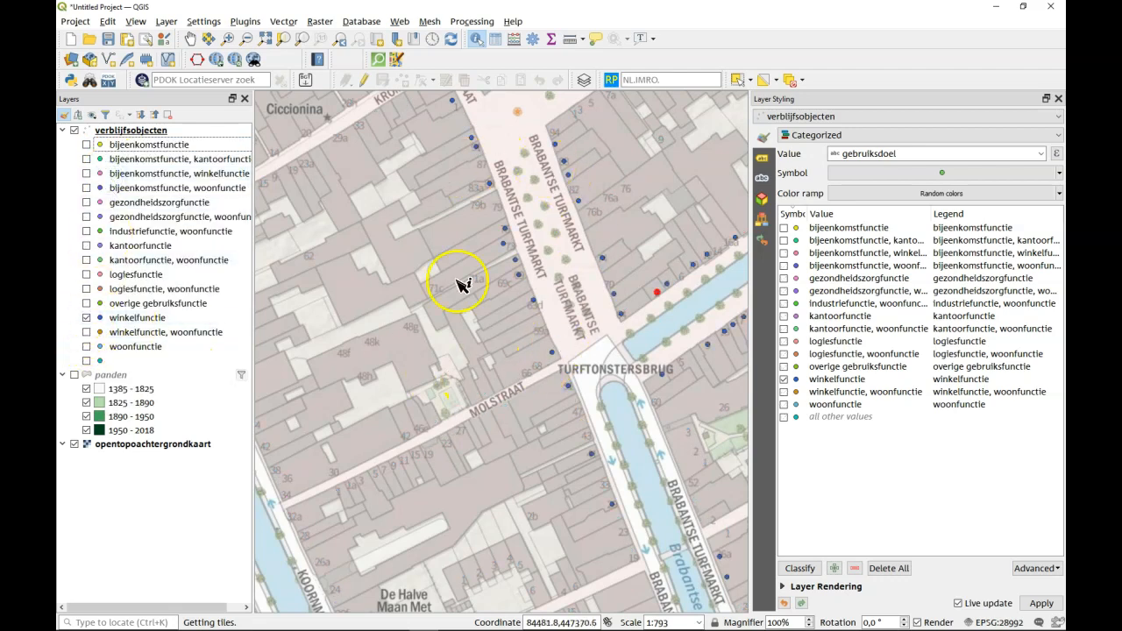
scroll(491, 369, down, 1)
click(593, 283)
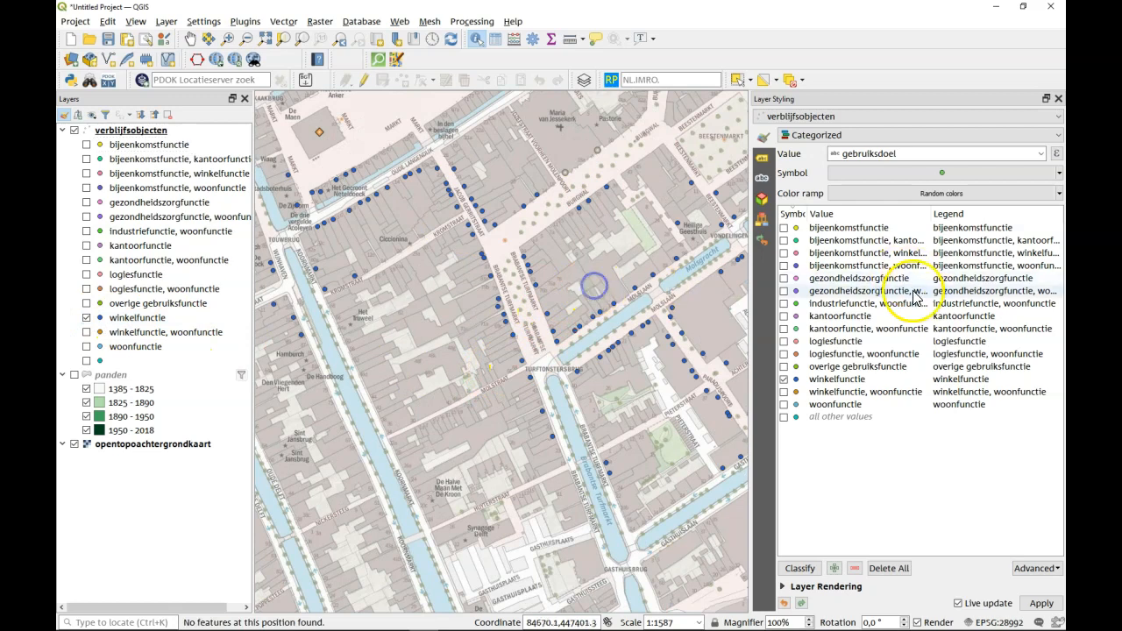
- Open the winkelfunctie category's symbol and change its symbol layer type from Simple marker to SVG marker
click(812, 379)
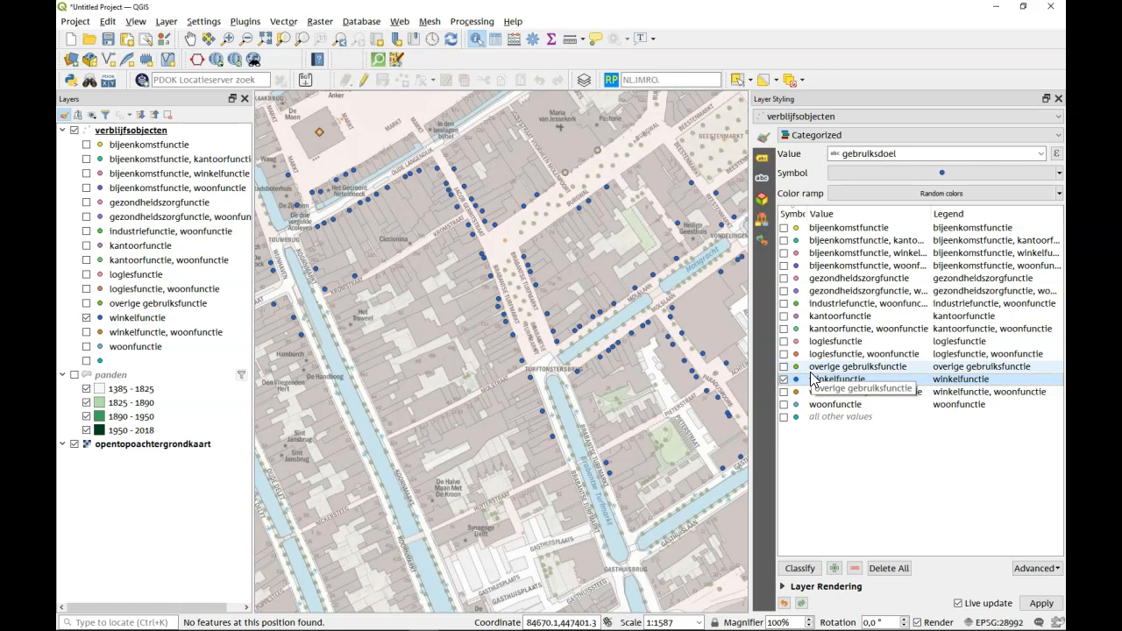
click(949, 175)
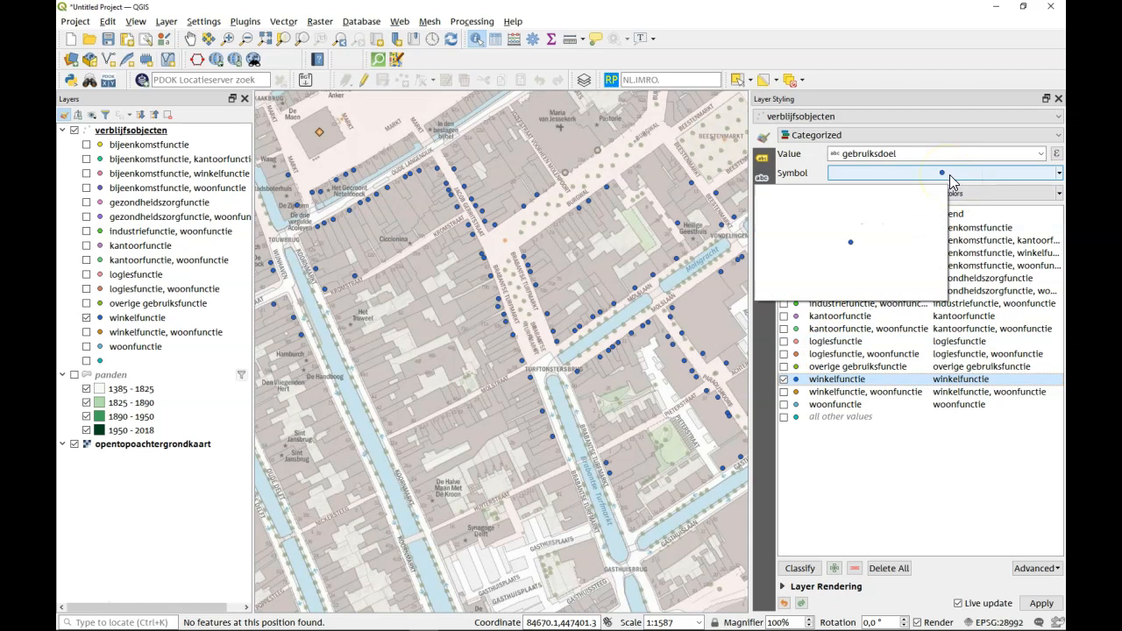
click(937, 166)
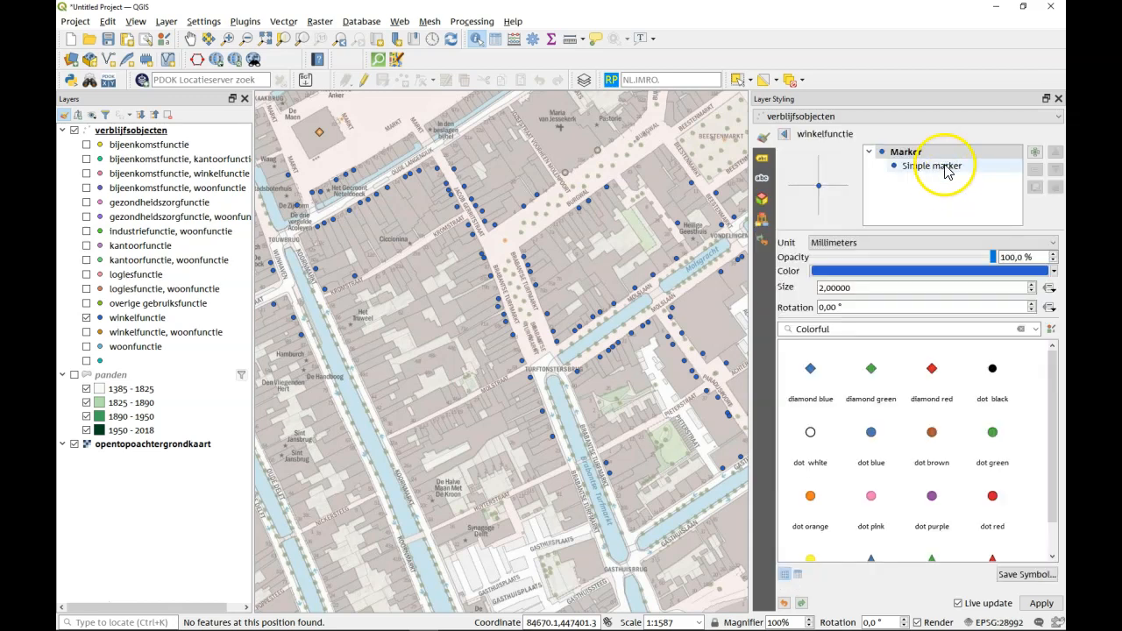
click(942, 245)
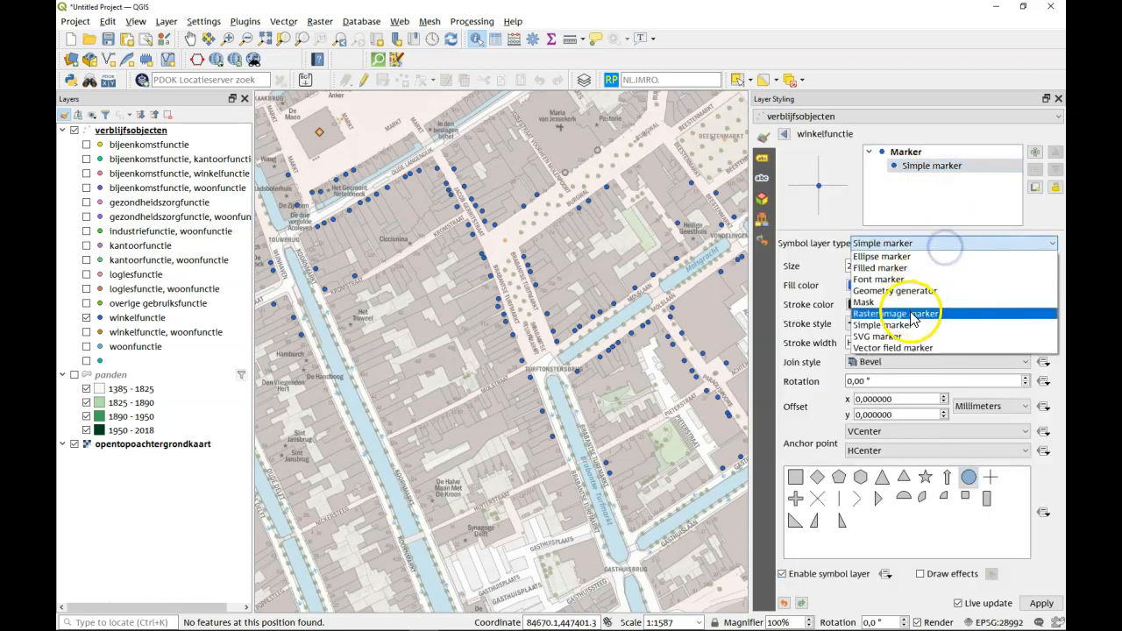
click(901, 335)
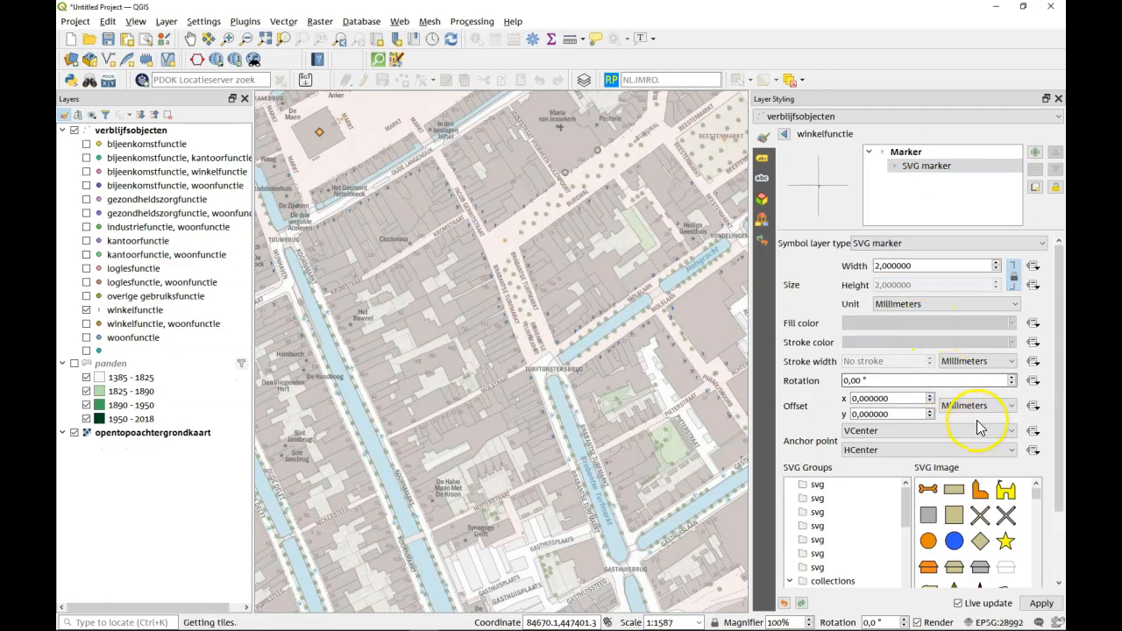
- Choose the shopping basket icon from the shopping group of App Symbols as the winkelfunctie SVG image
mouse_move(908, 509)
mouse_down()
mouse_move(906, 490)
mouse_move(906, 526)
mouse_up()
click(855, 526)
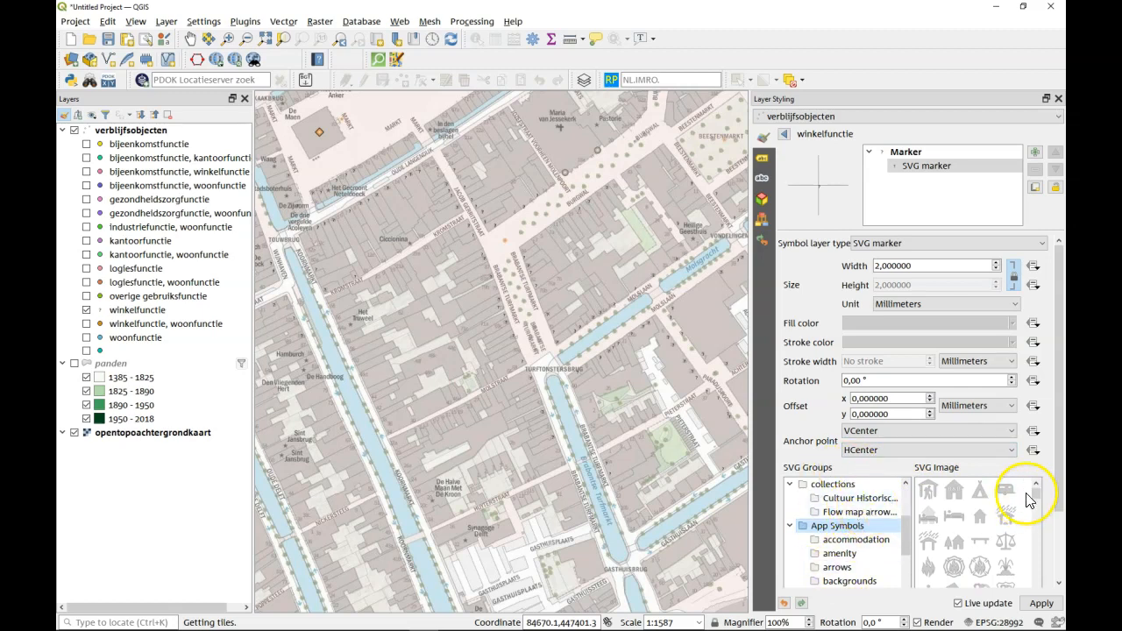
drag(1038, 494, 1037, 526)
drag(902, 524, 906, 545)
scroll(850, 570, down, 2)
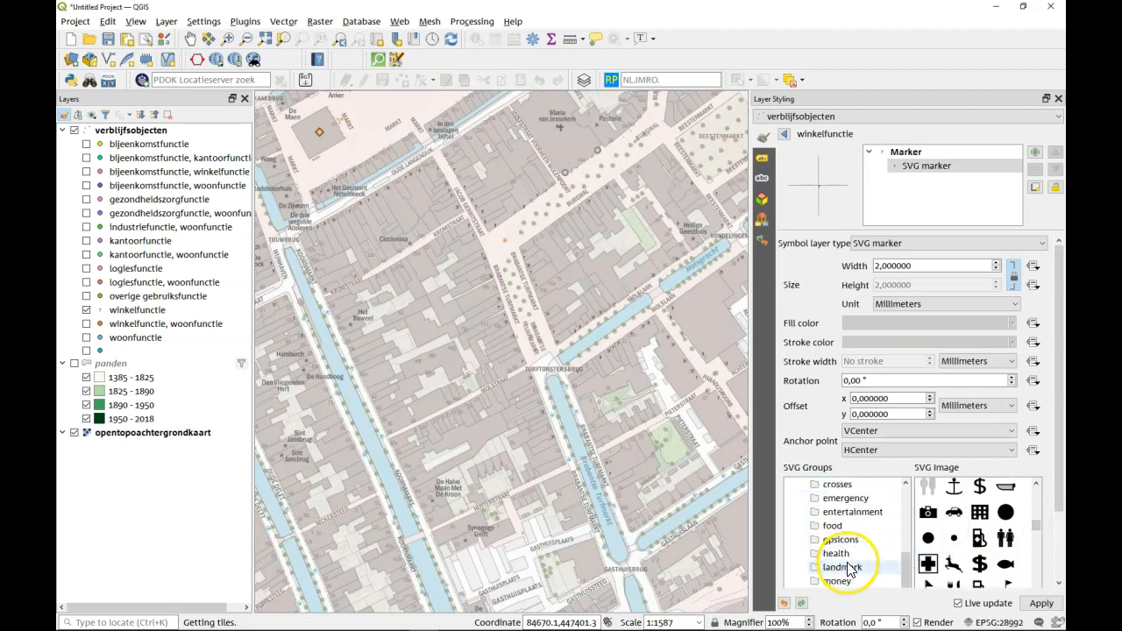
click(846, 581)
click(955, 541)
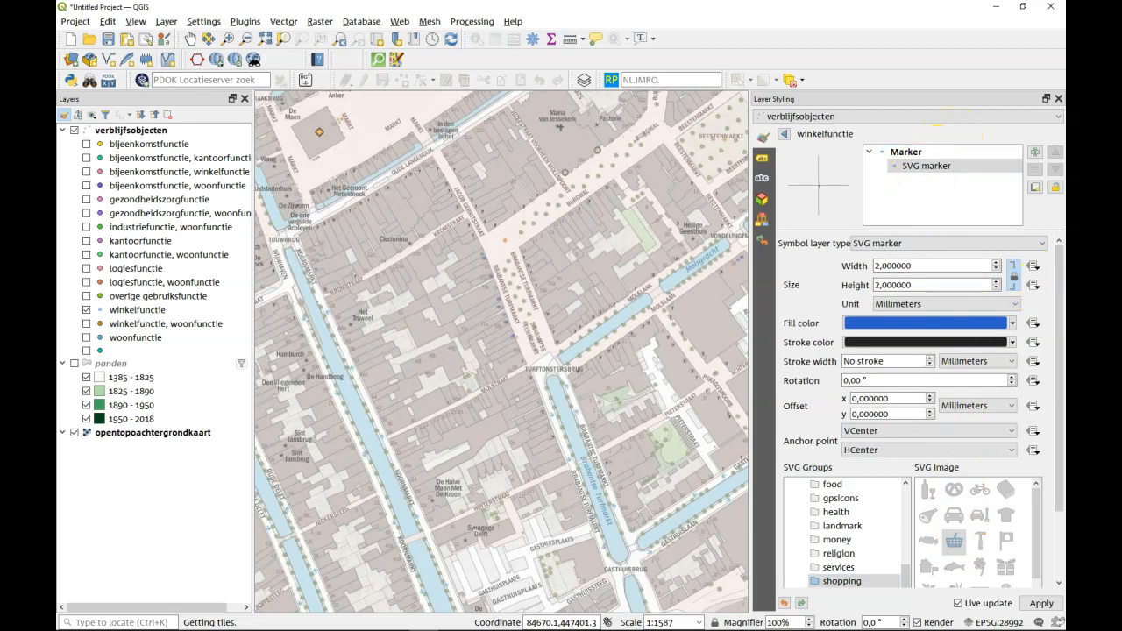
- Enlarge the basket marker to a width of 6 mm and darken its fill color to #081329
scroll(961, 272, up, 4)
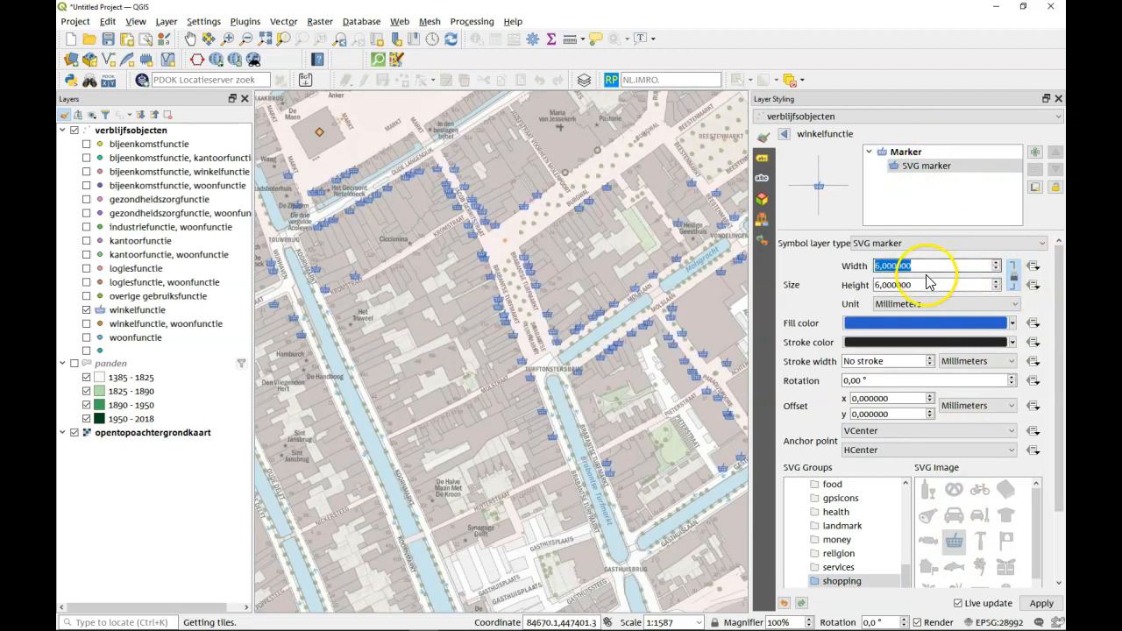
click(941, 325)
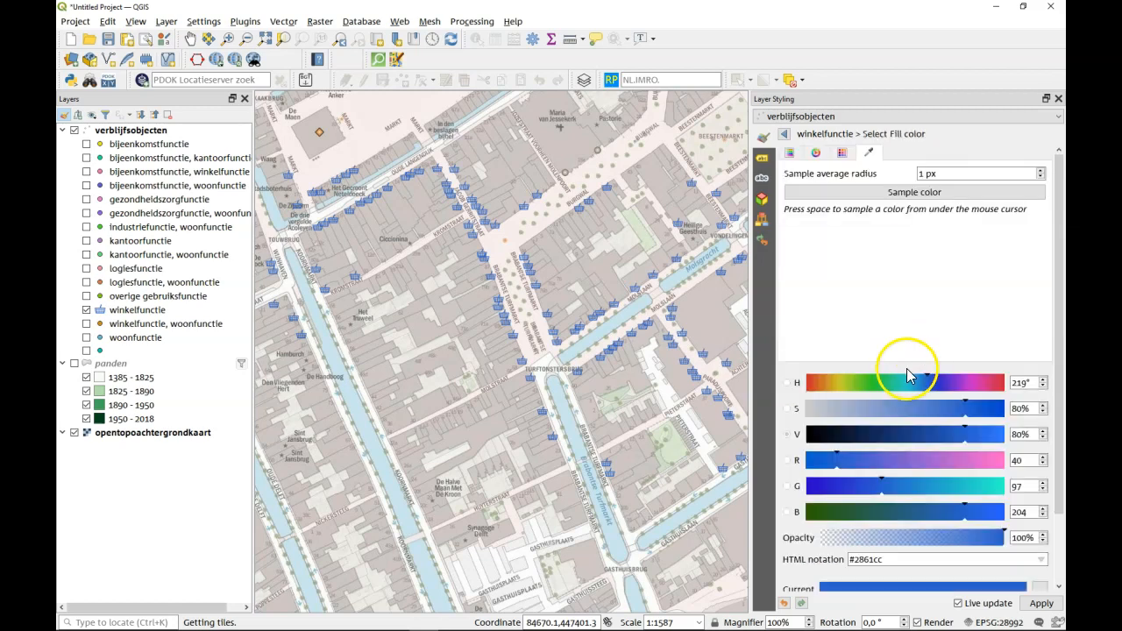
drag(864, 436, 840, 436)
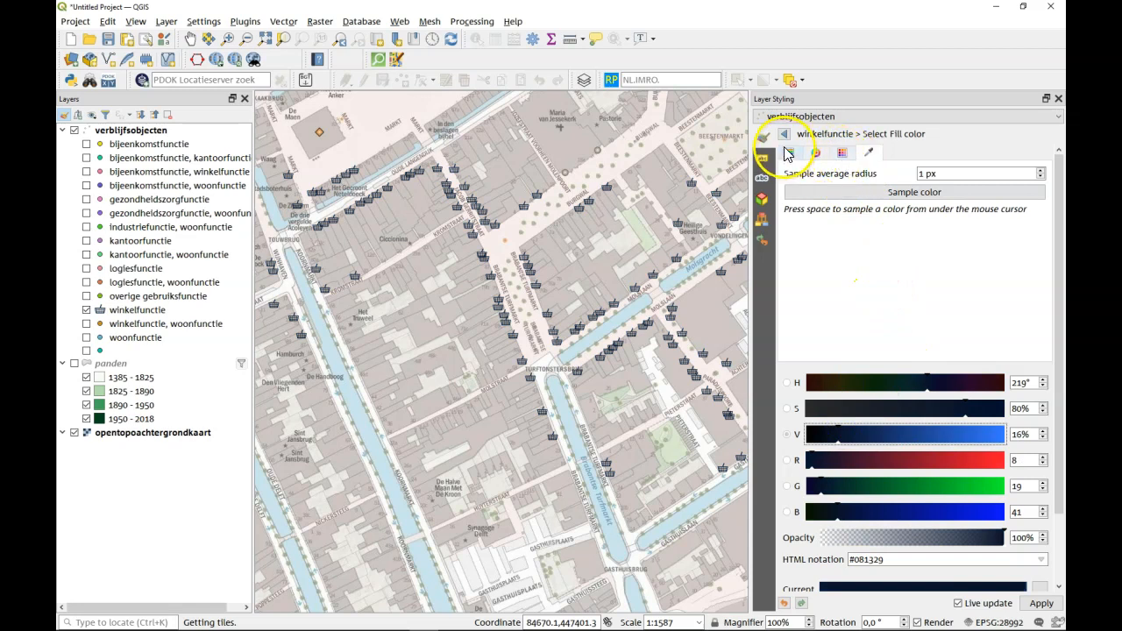
scroll(547, 277, up, 1)
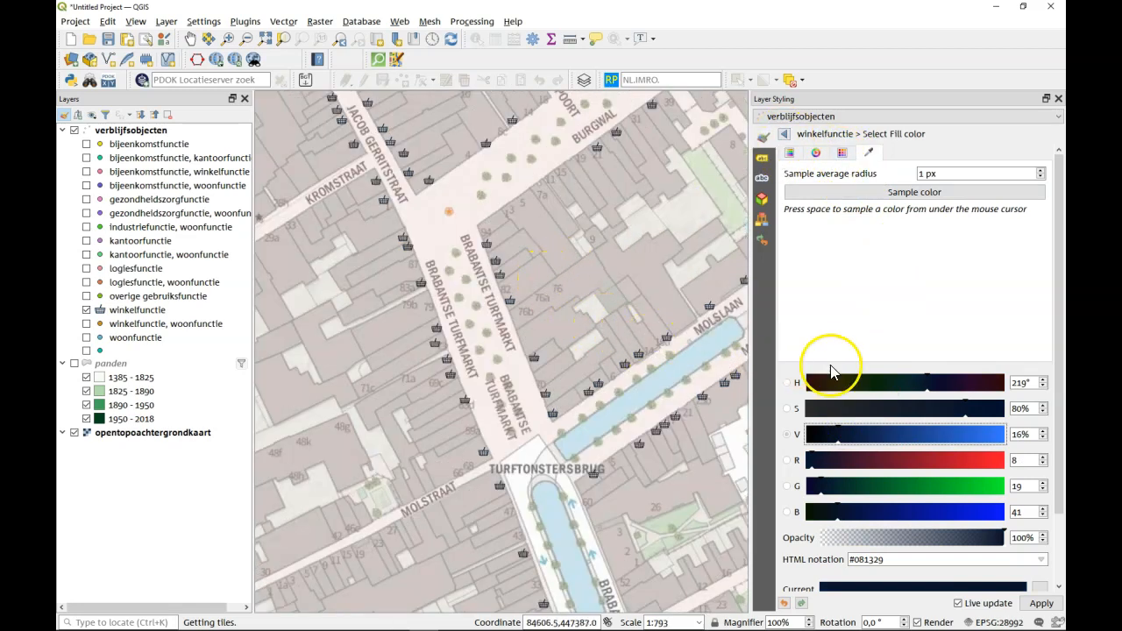
- Turn on draw effects for the winkelfunctie SVG marker and enable the Drop Shadow effect
click(783, 133)
drag(1059, 399, 1059, 512)
click(919, 574)
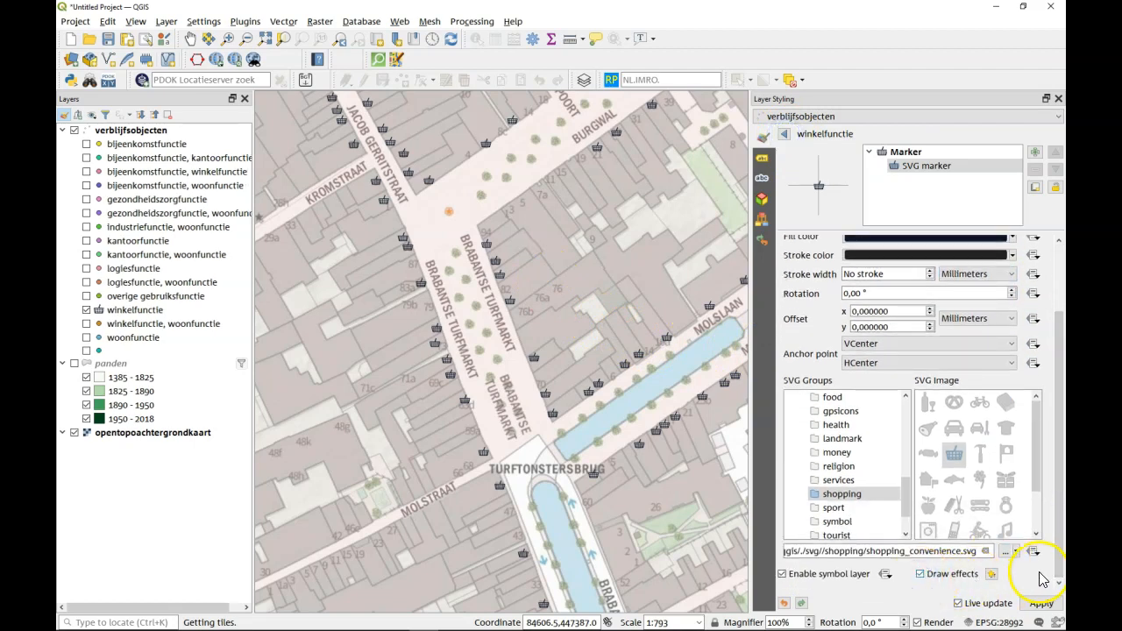
click(991, 574)
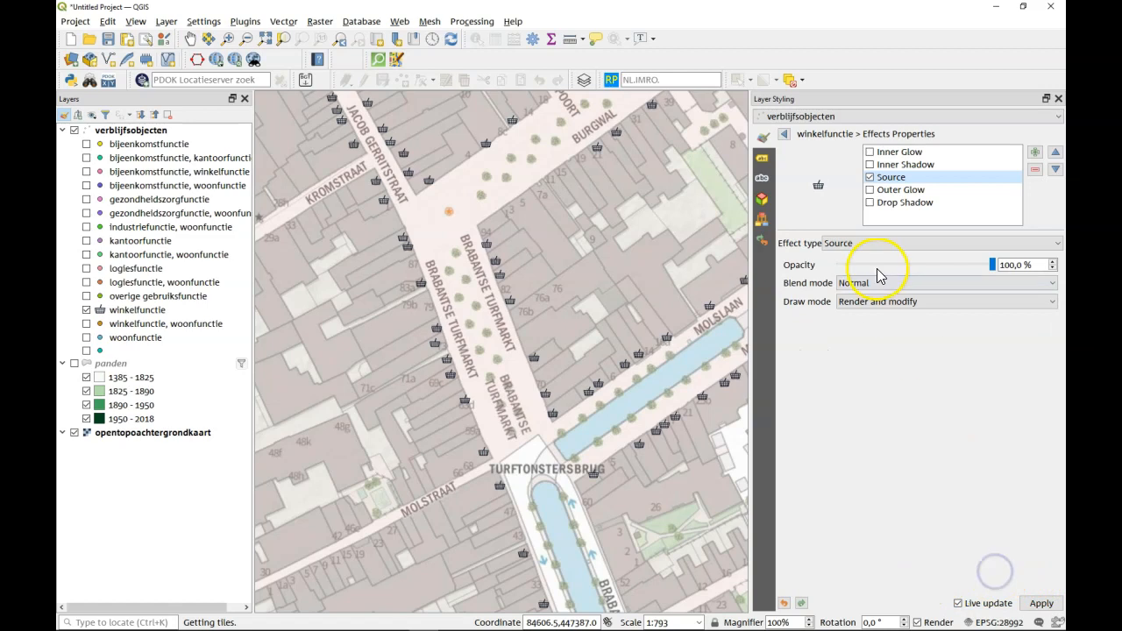
click(869, 203)
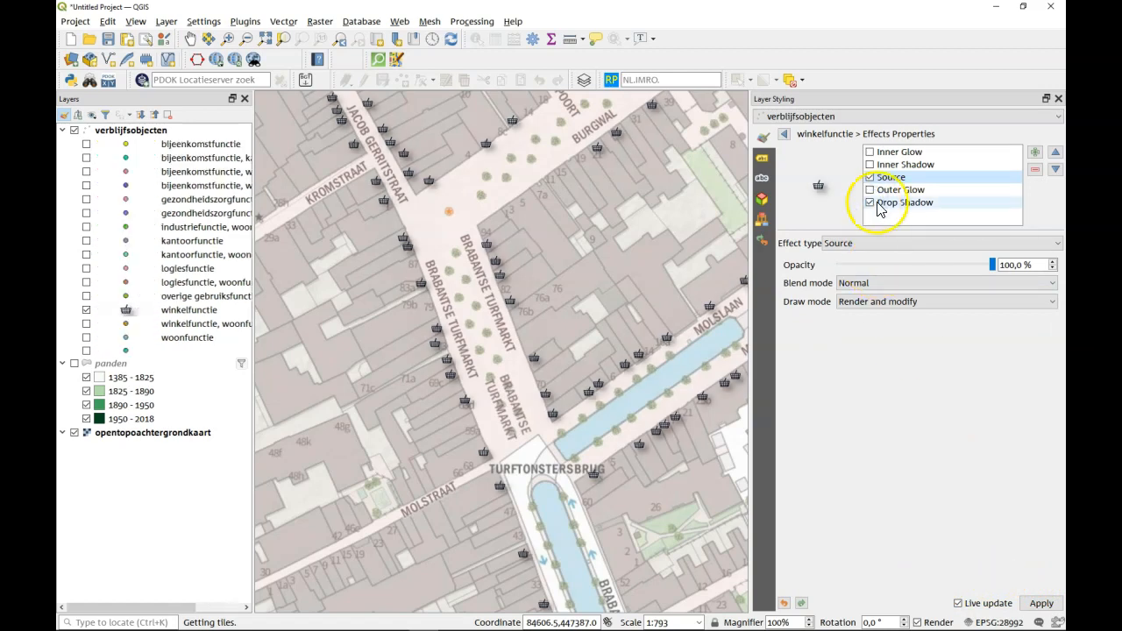
click(899, 203)
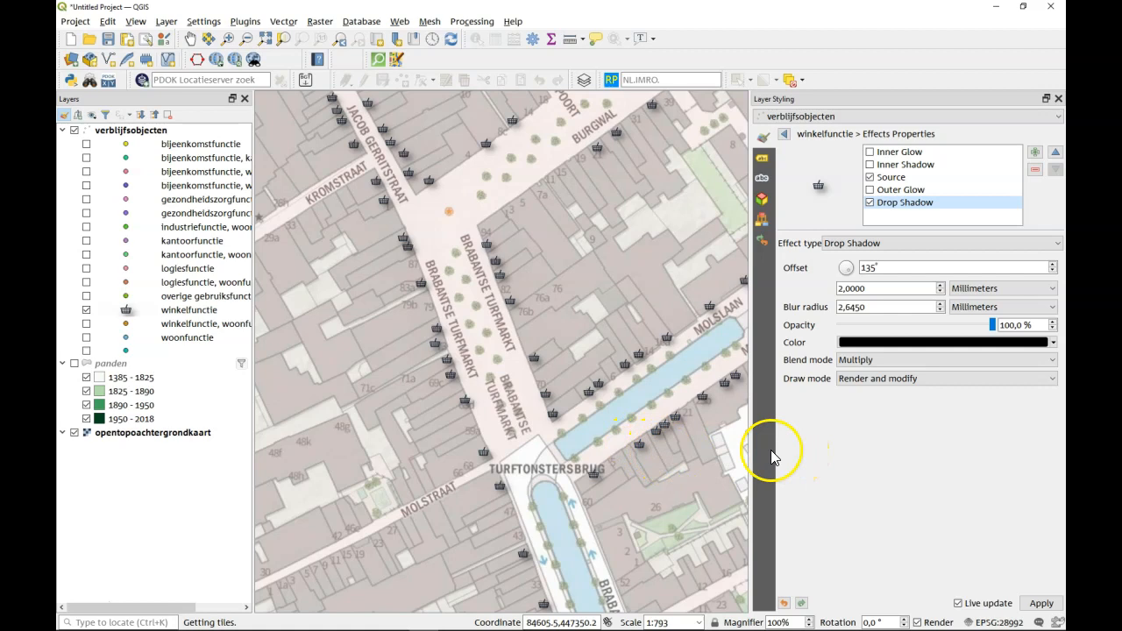
- Make the panden layer visible beneath the shop markers and reselect the verblijfsobjecten layer
click(75, 362)
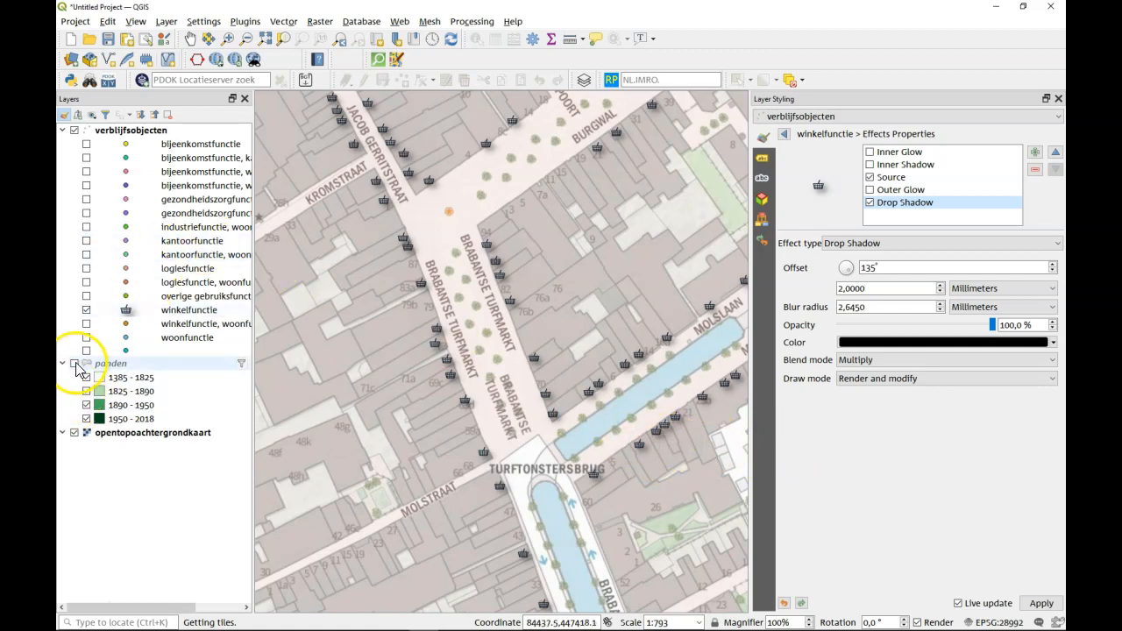
click(75, 363)
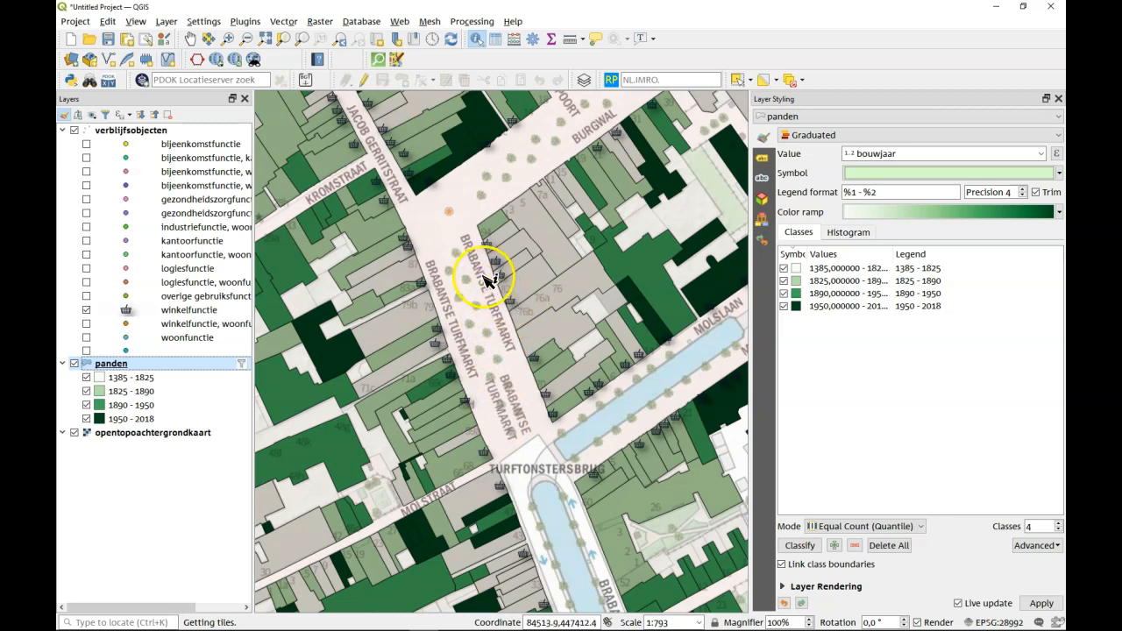
click(166, 130)
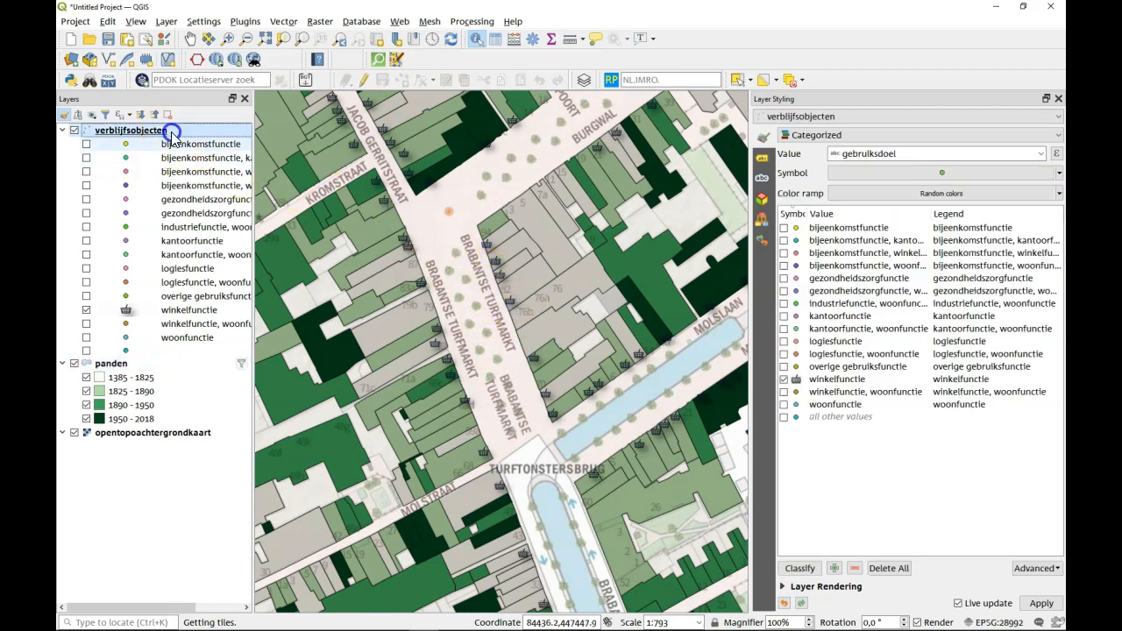
- Open the winkelfunctie symbol's SVG marker settings and examine the full file path of its SVG image
double_click(797, 382)
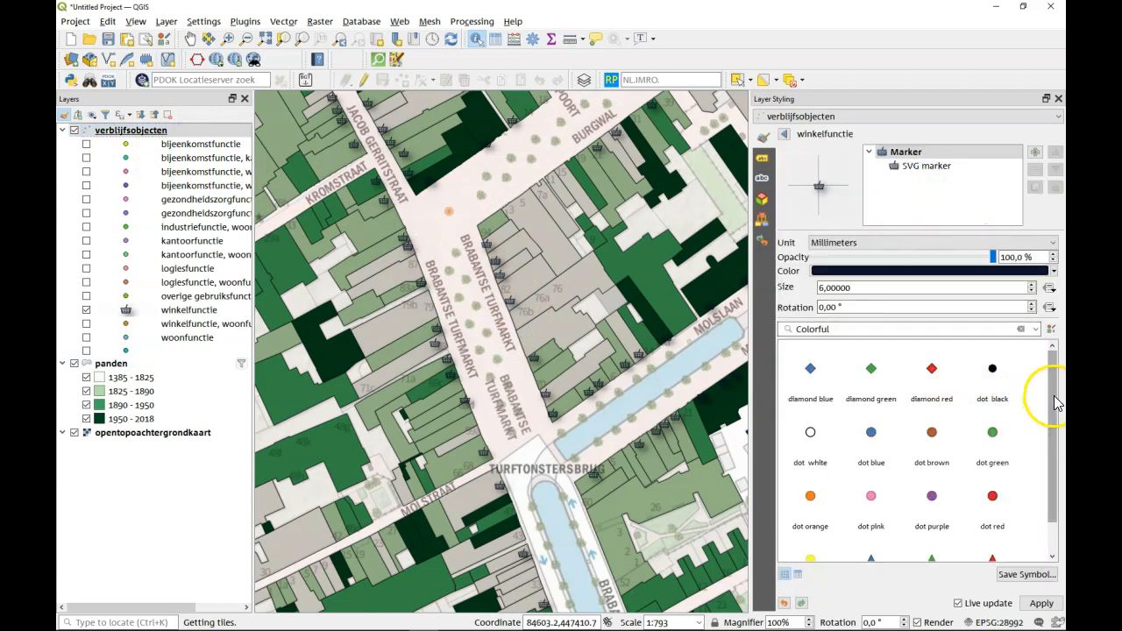
click(929, 167)
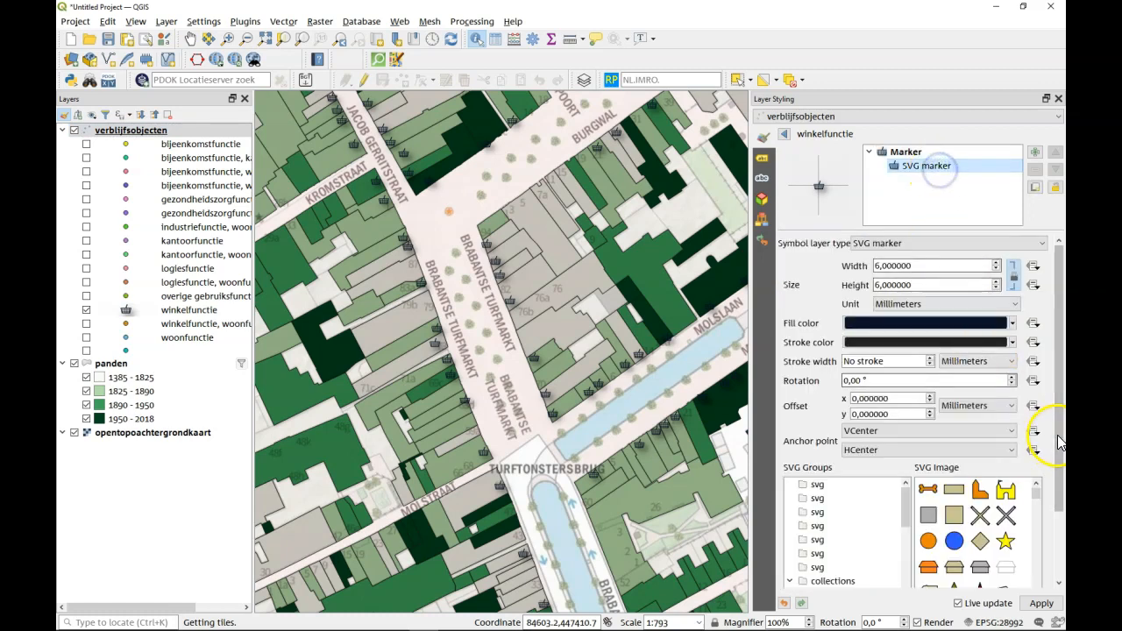
drag(1058, 443, 1054, 538)
drag(977, 551, 752, 551)
drag(859, 551, 1023, 552)
click(965, 553)
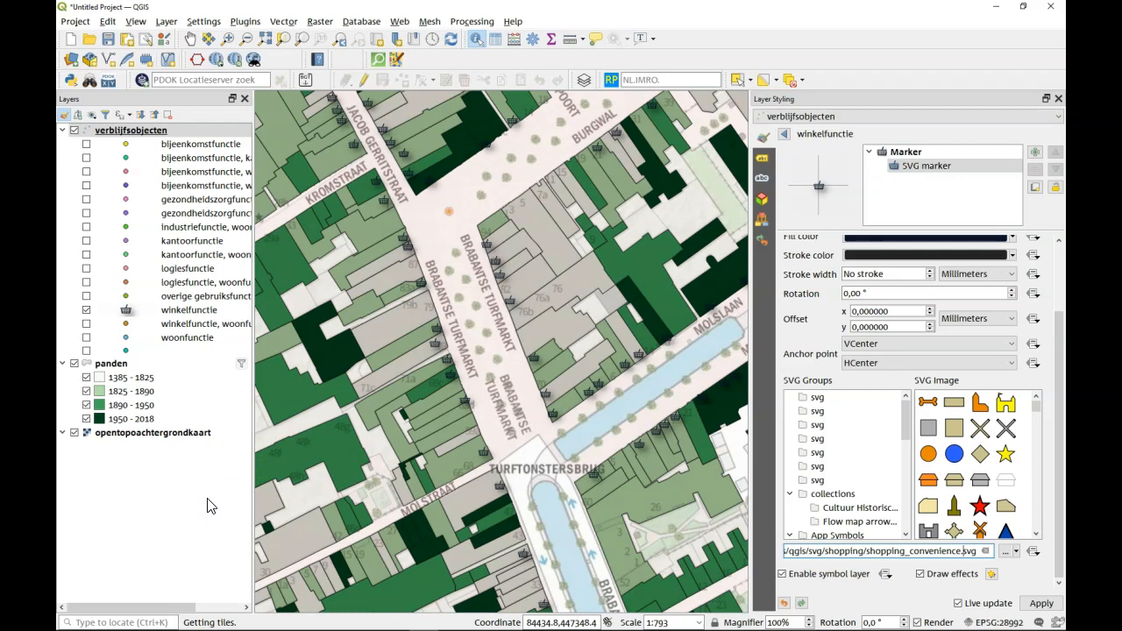
- Review the extent, scale and resolution settings for exporting the map to an image, and close them without saving
click(75, 22)
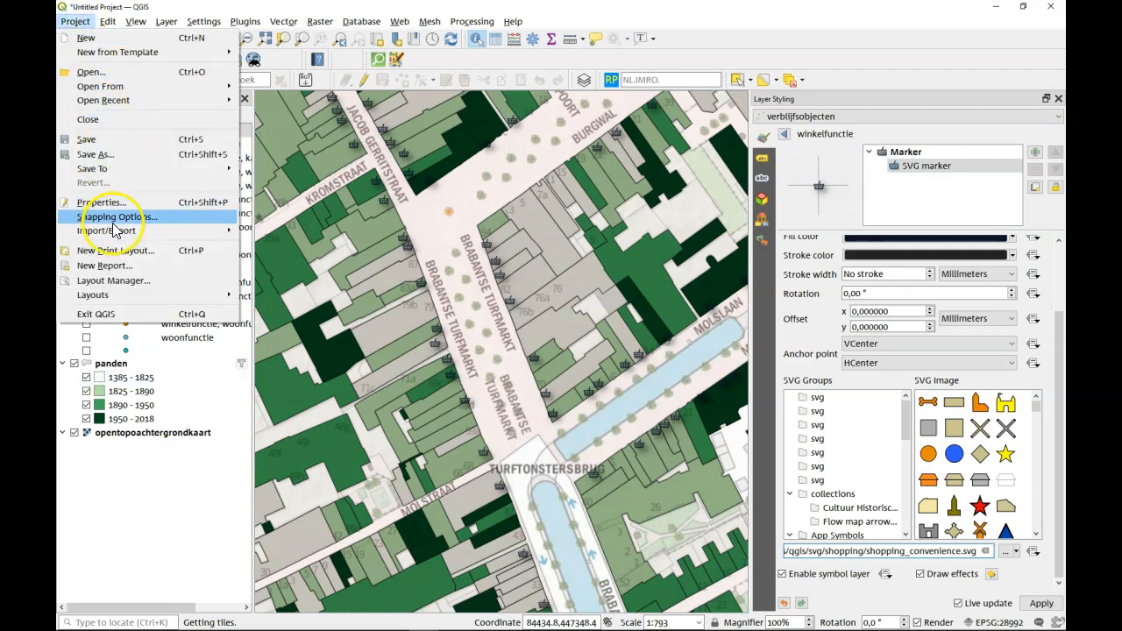
mouse_move(180, 230)
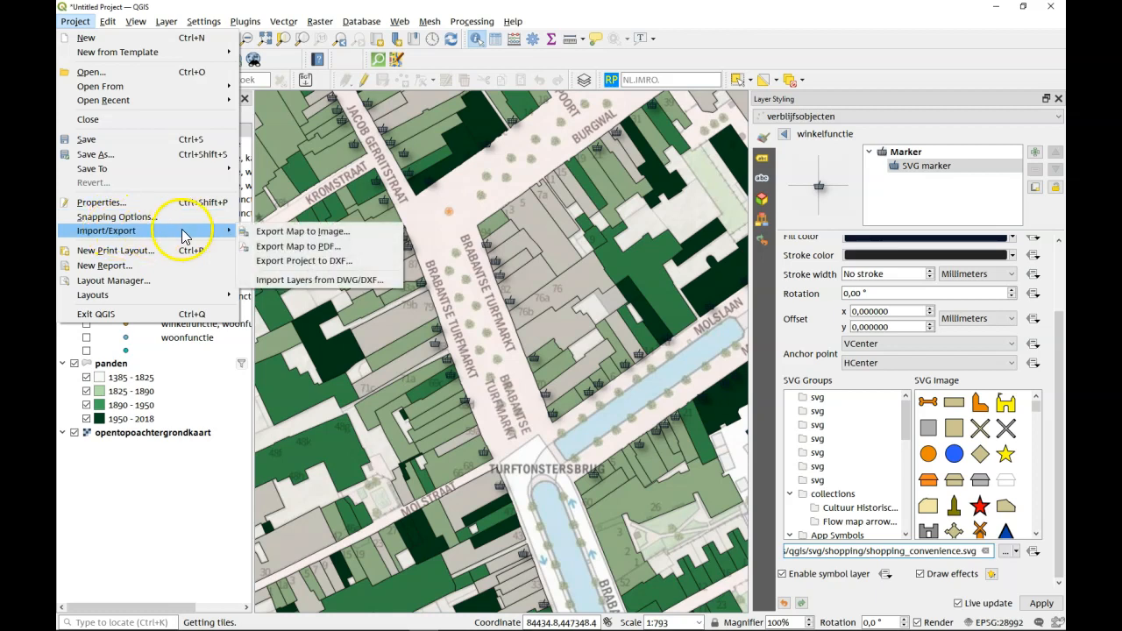
click(312, 231)
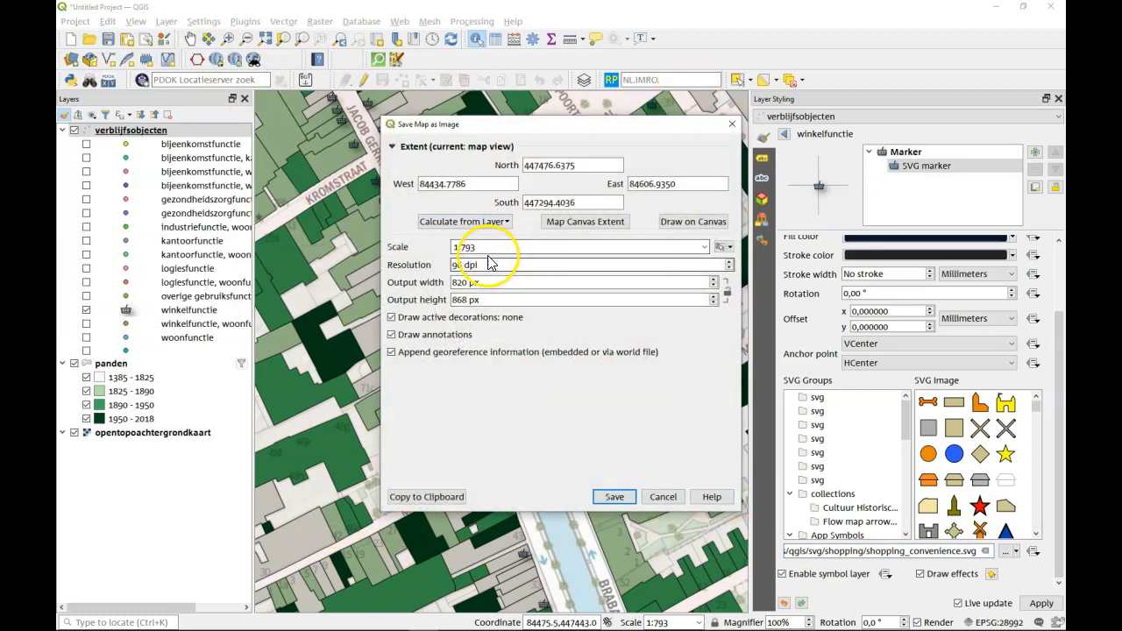
click(663, 497)
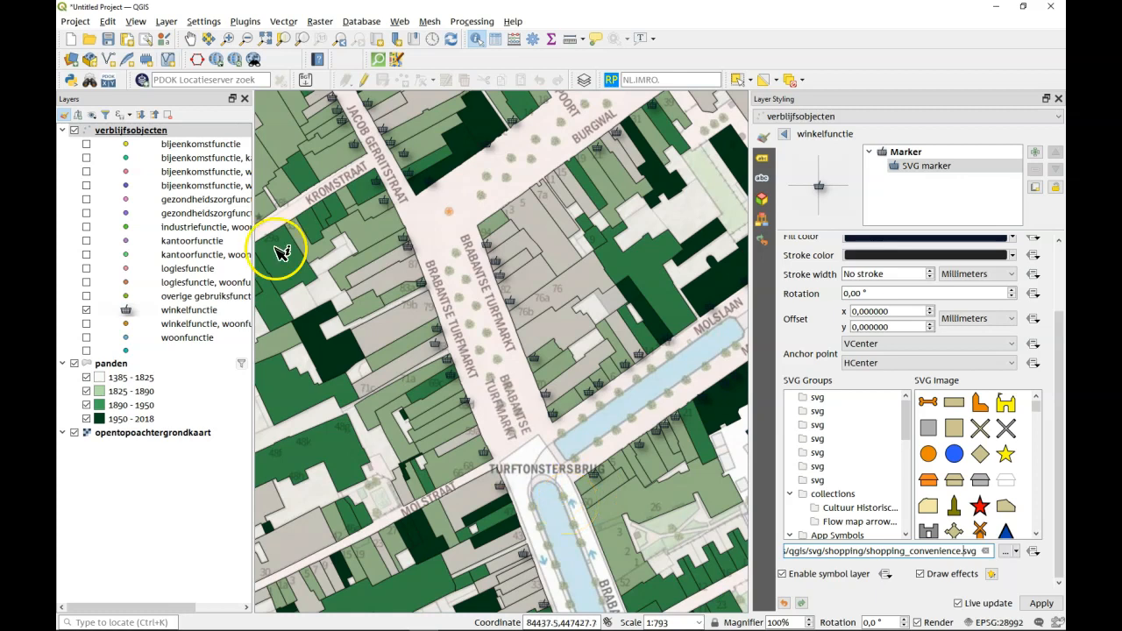
- Create a new print layout titled map1
click(75, 21)
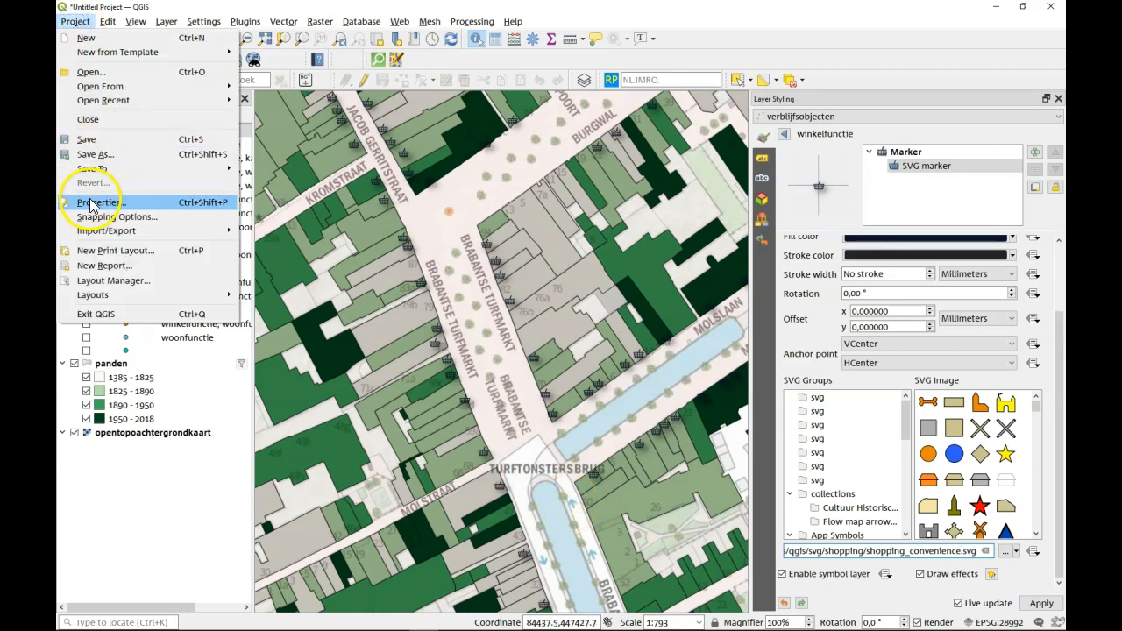
click(119, 252)
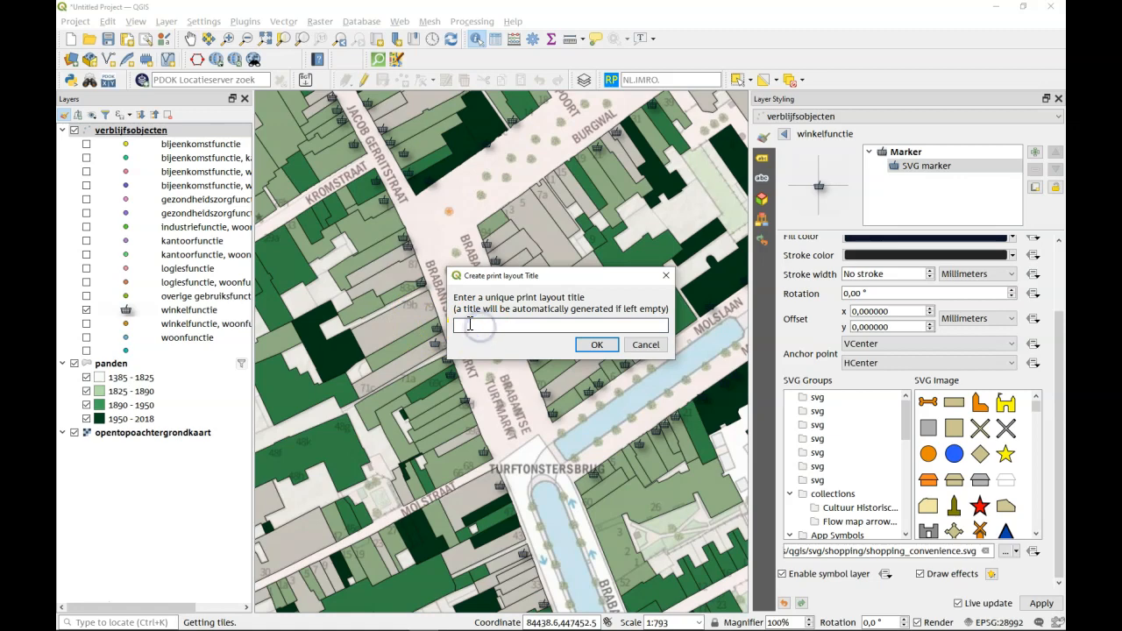
key(Return)
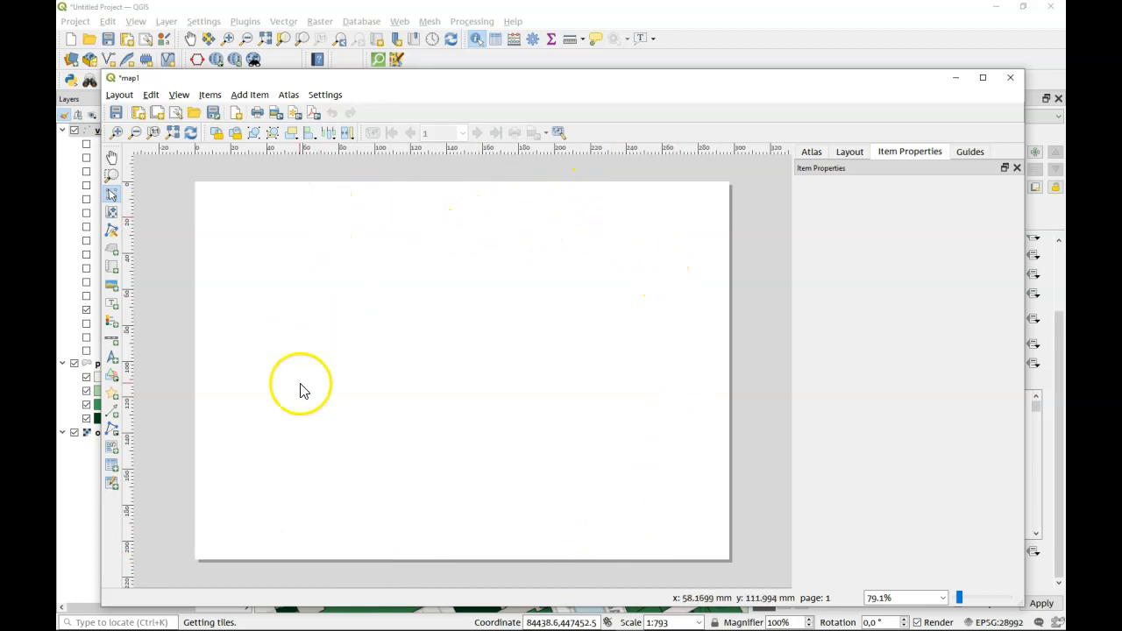
- Maximize the layout window, open the page properties and review the available page sizes without changing A4
click(983, 79)
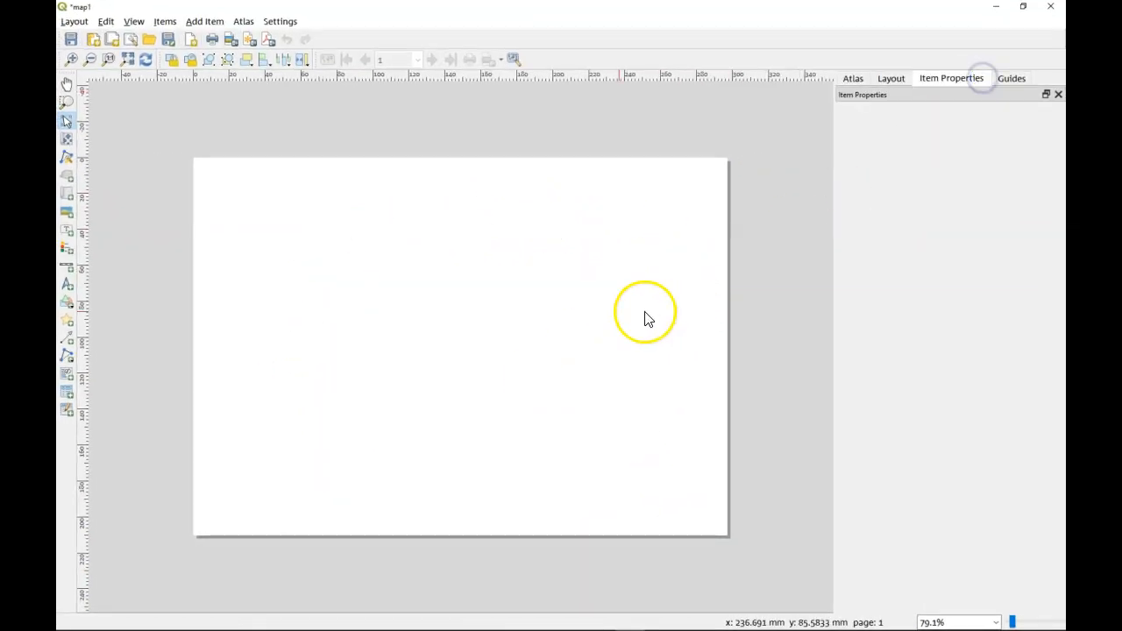
right_click(432, 269)
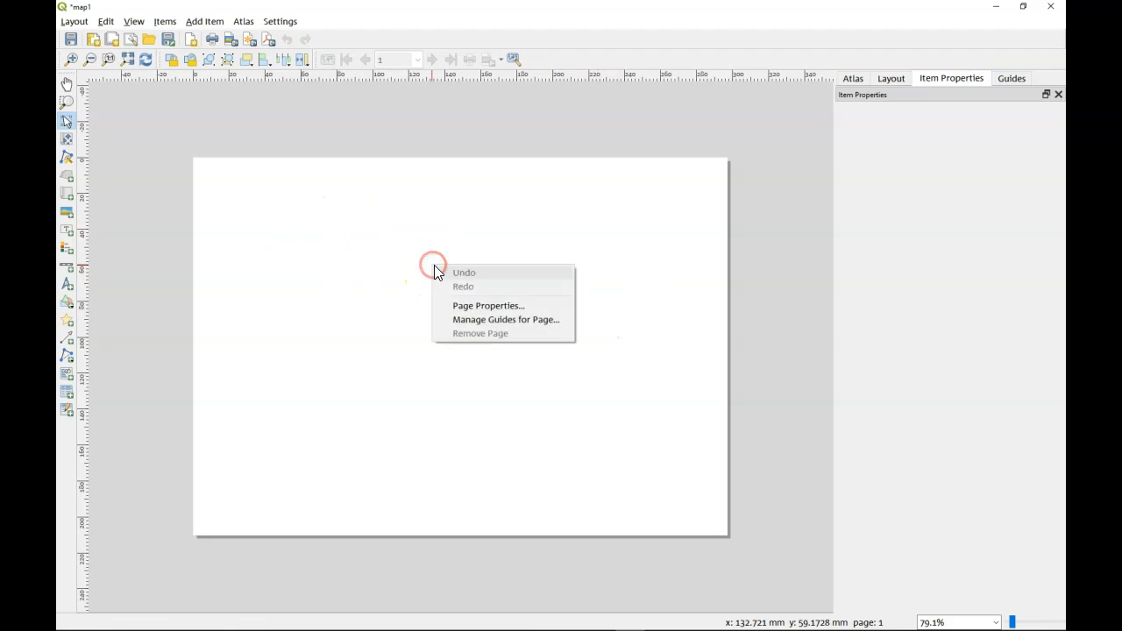
click(487, 307)
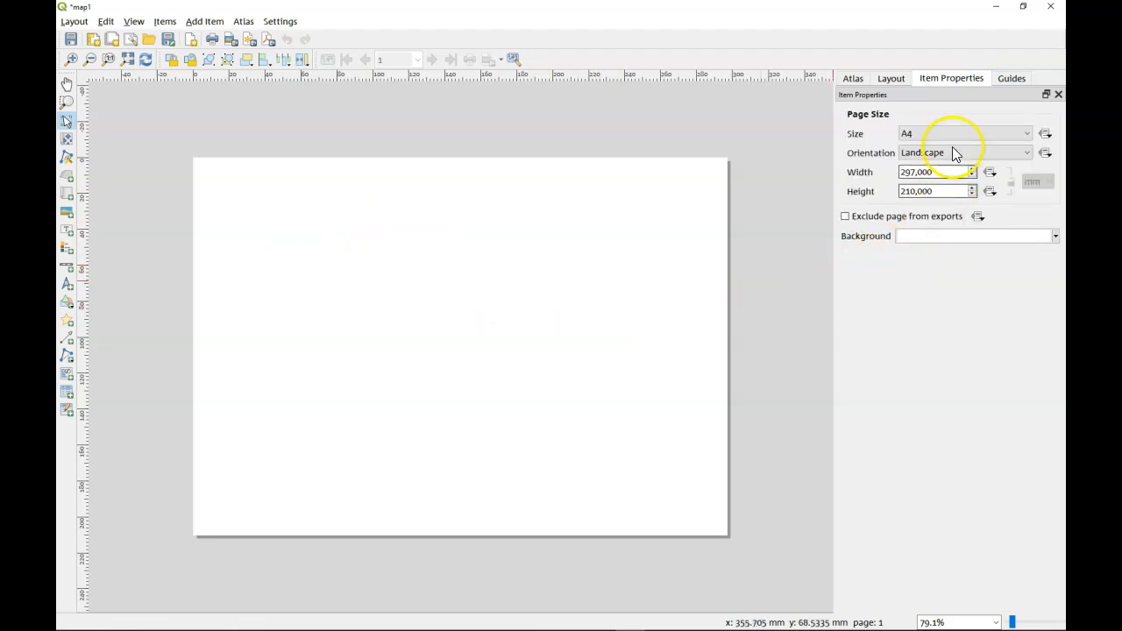
click(922, 137)
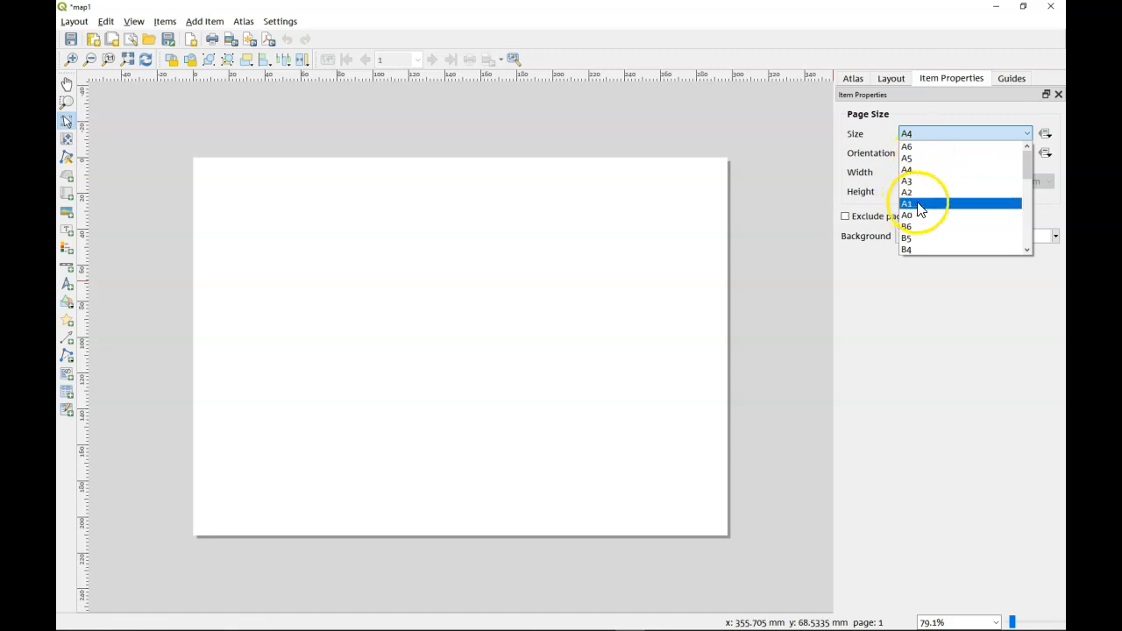
click(886, 373)
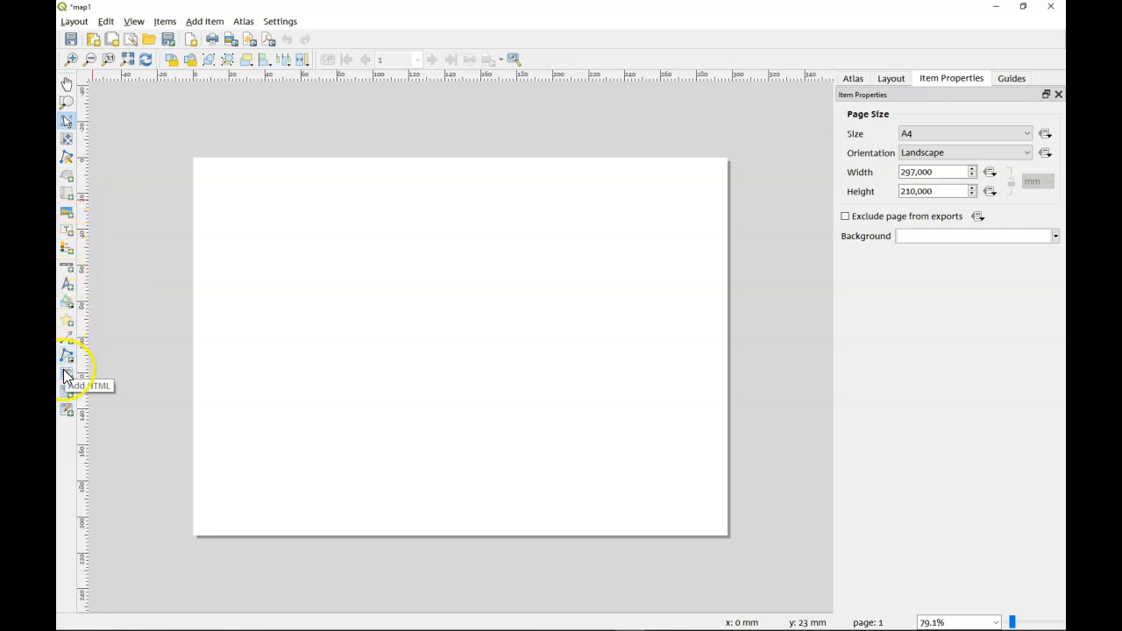
- Add a map covering about the left two thirds of the page, leaving a margin around it
click(67, 193)
drag(210, 183, 578, 515)
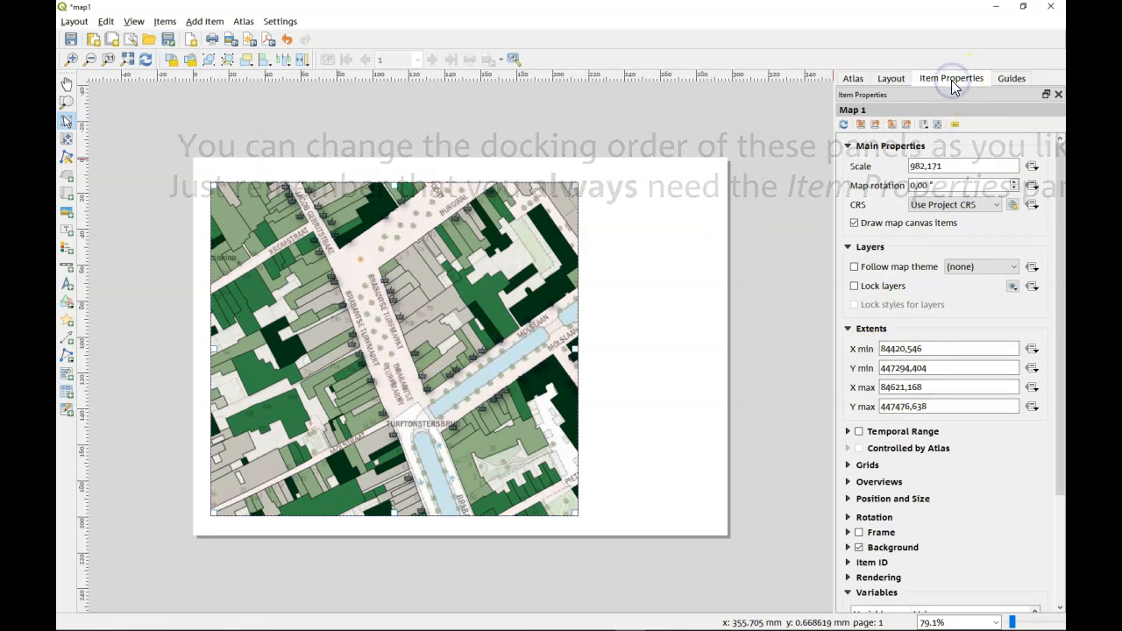
- Close the Item Properties panel and restore it to show the map's properties again
click(1057, 95)
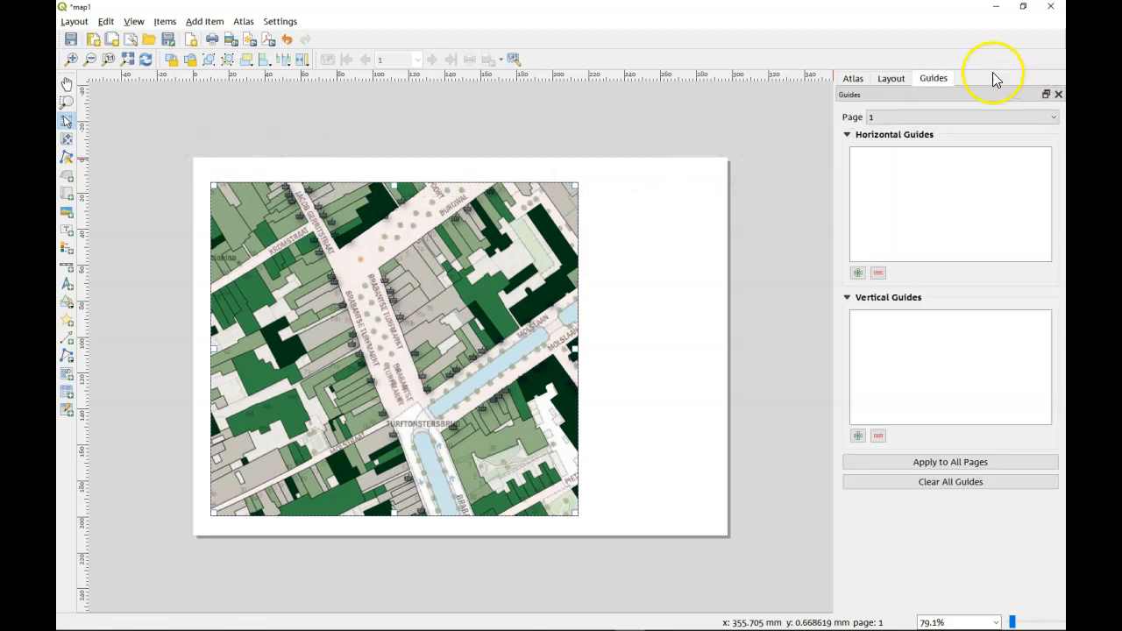
right_click(687, 41)
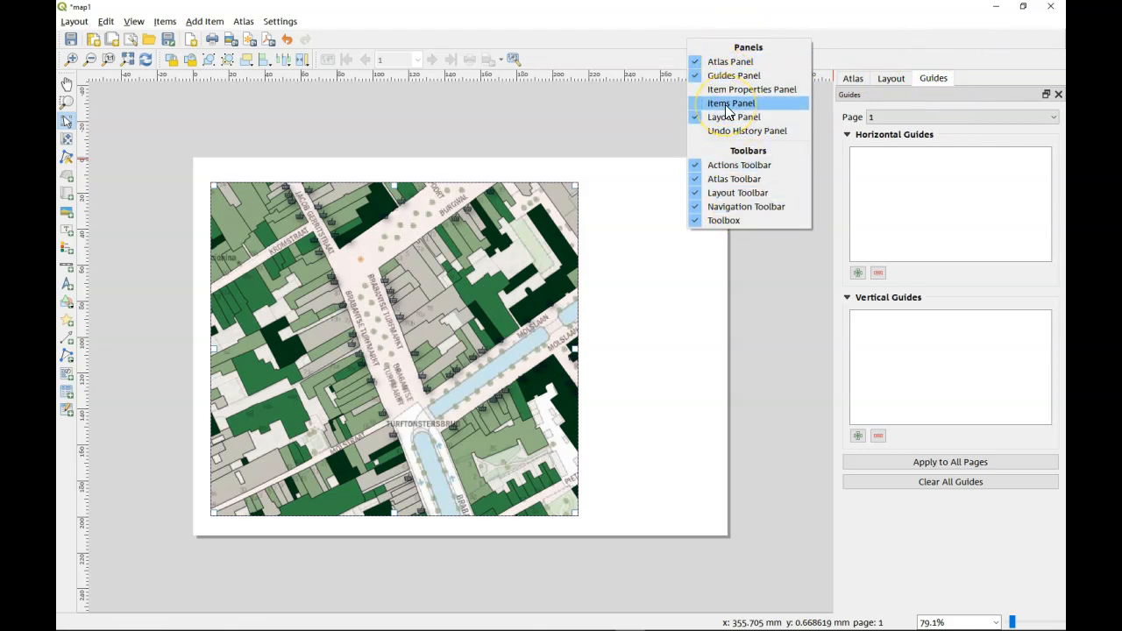
click(703, 91)
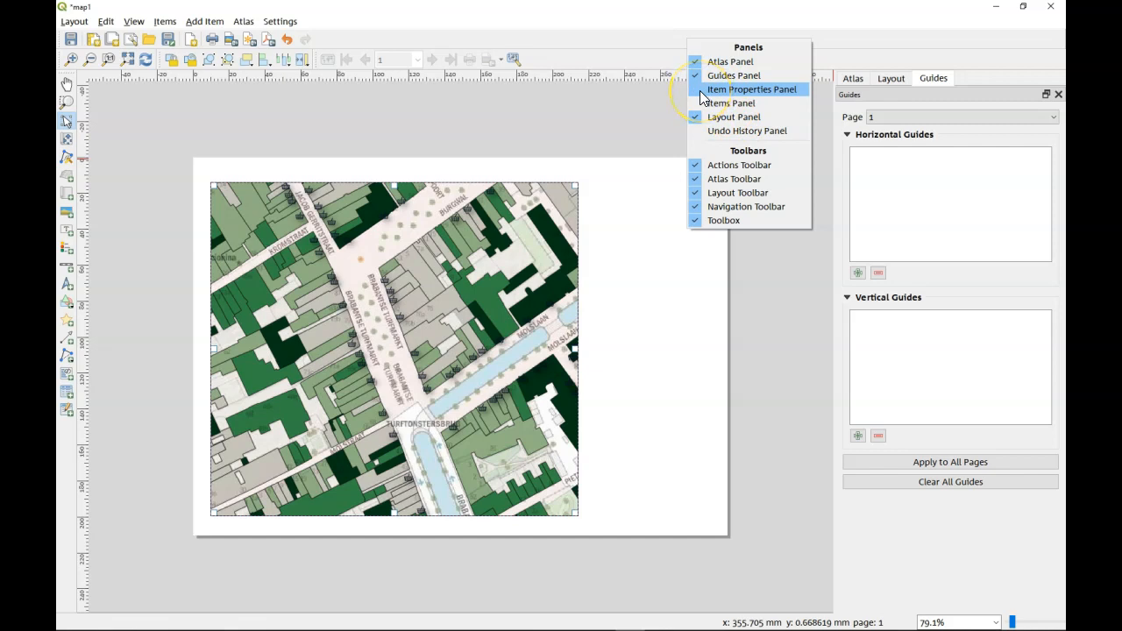
click(703, 91)
click(932, 78)
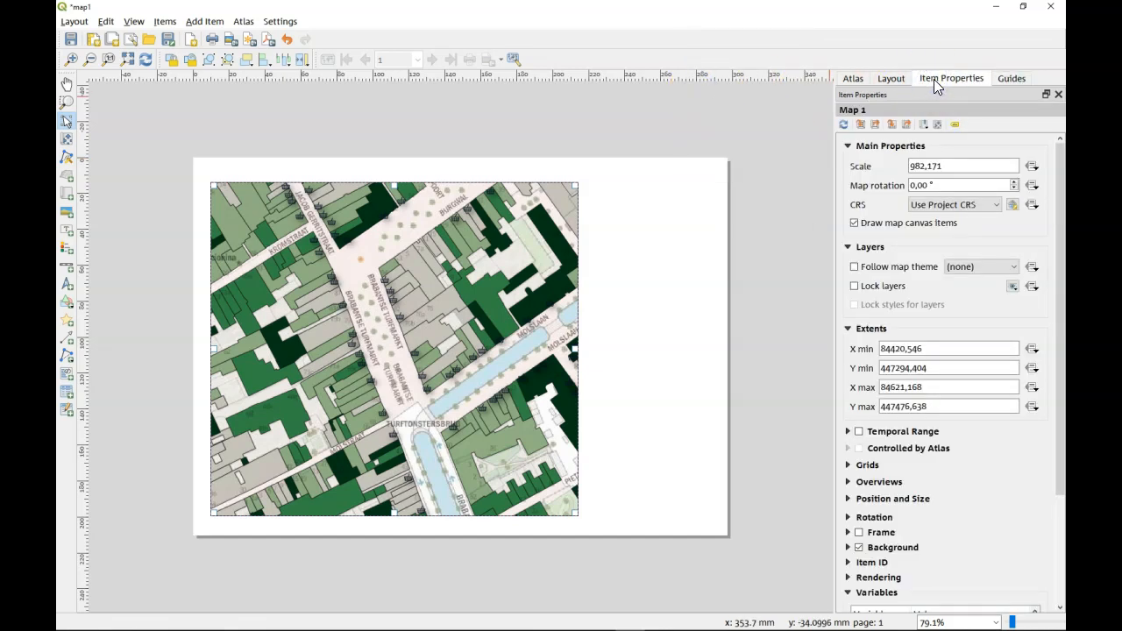
- Set the map's scale to 1000 and look through its remaining item properties
drag(957, 166, 899, 166)
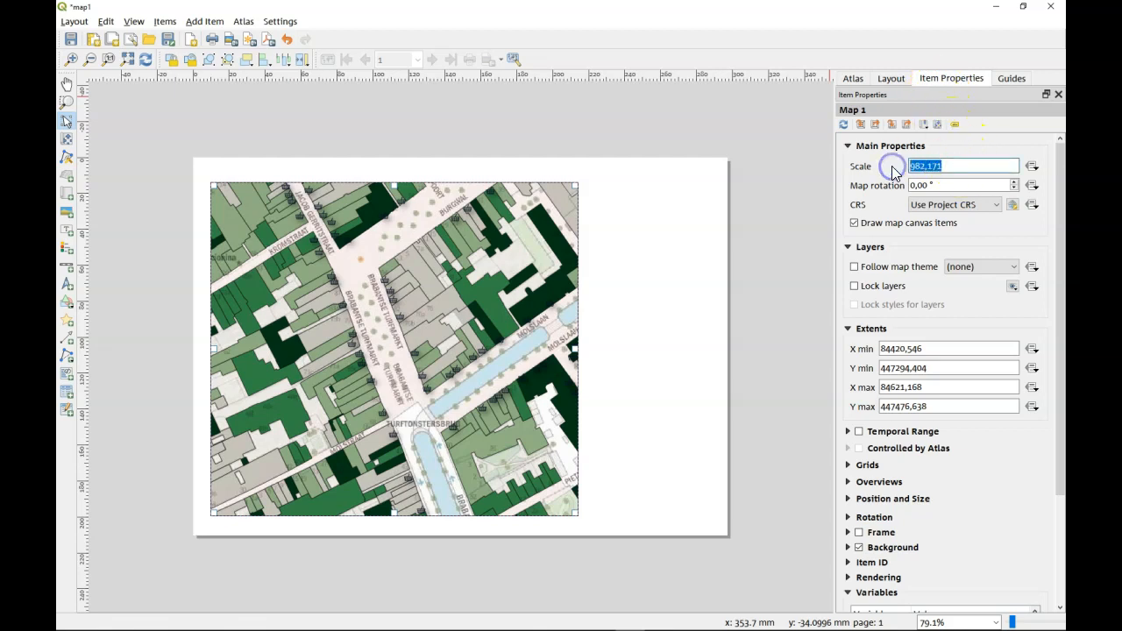
text(1000)
key(Return)
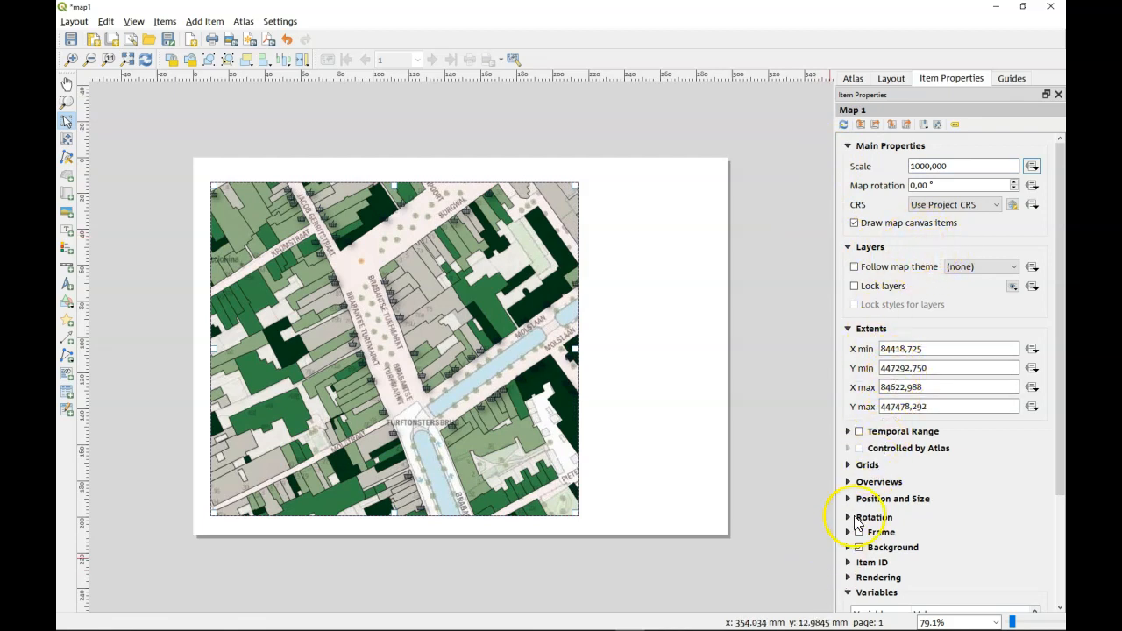
scroll(881, 463, down, 3)
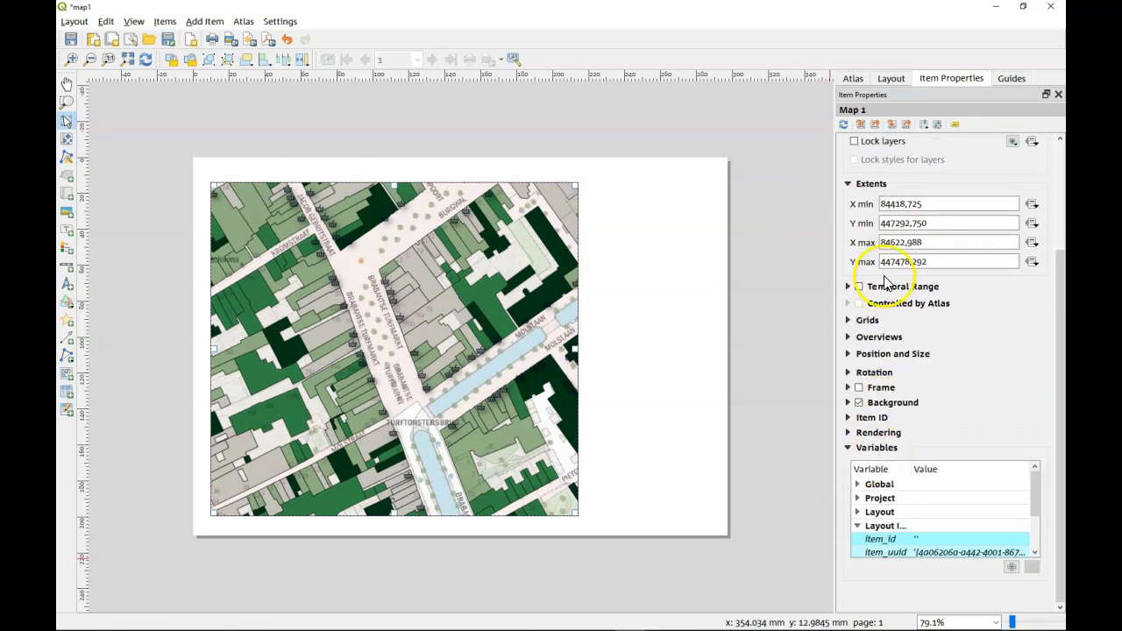
scroll(868, 385, up, 3)
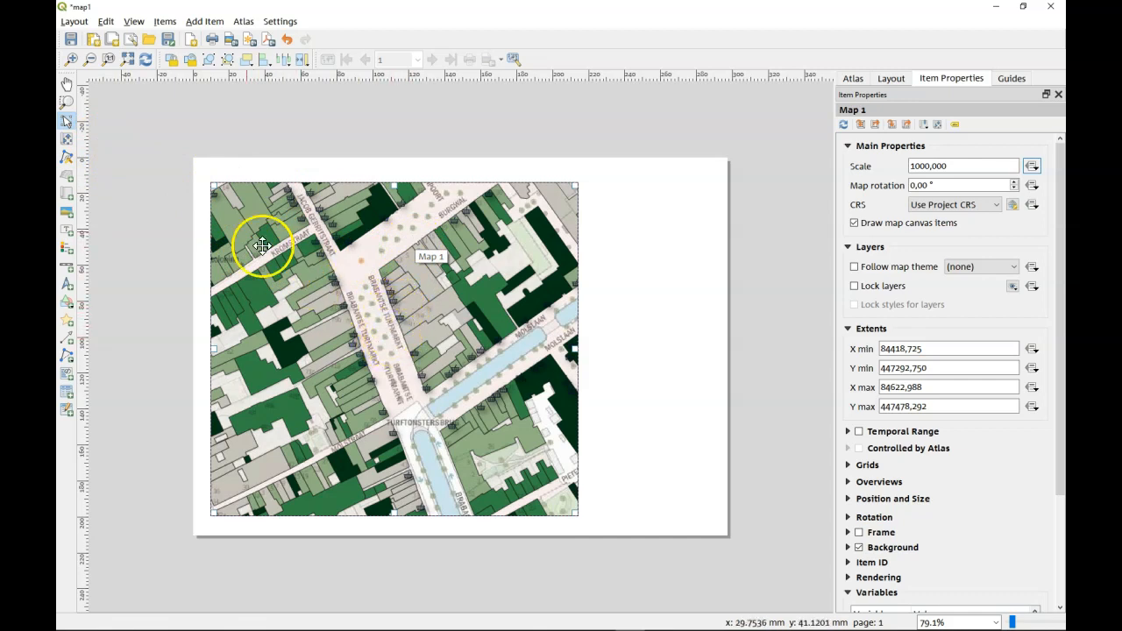
- Shift the map content slightly right and down inside its frame, keeping the frame in place
click(66, 140)
drag(290, 305, 350, 324)
drag(446, 327, 372, 337)
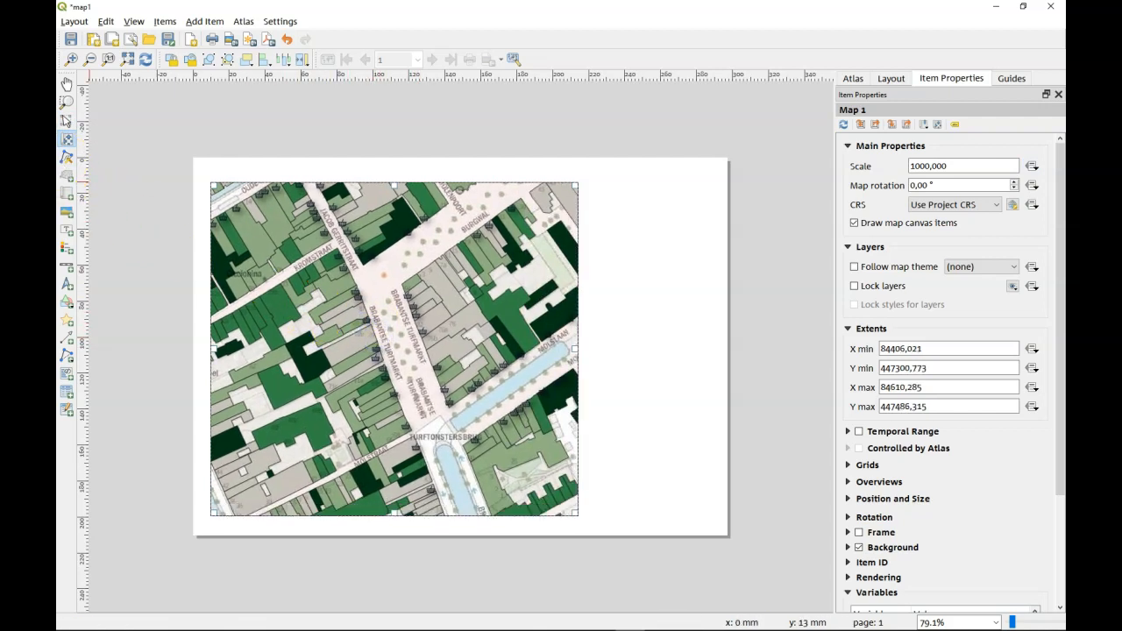
click(69, 126)
- Add a label to the right of the map's upper edge with the text "Shopping map of Delft"
click(65, 231)
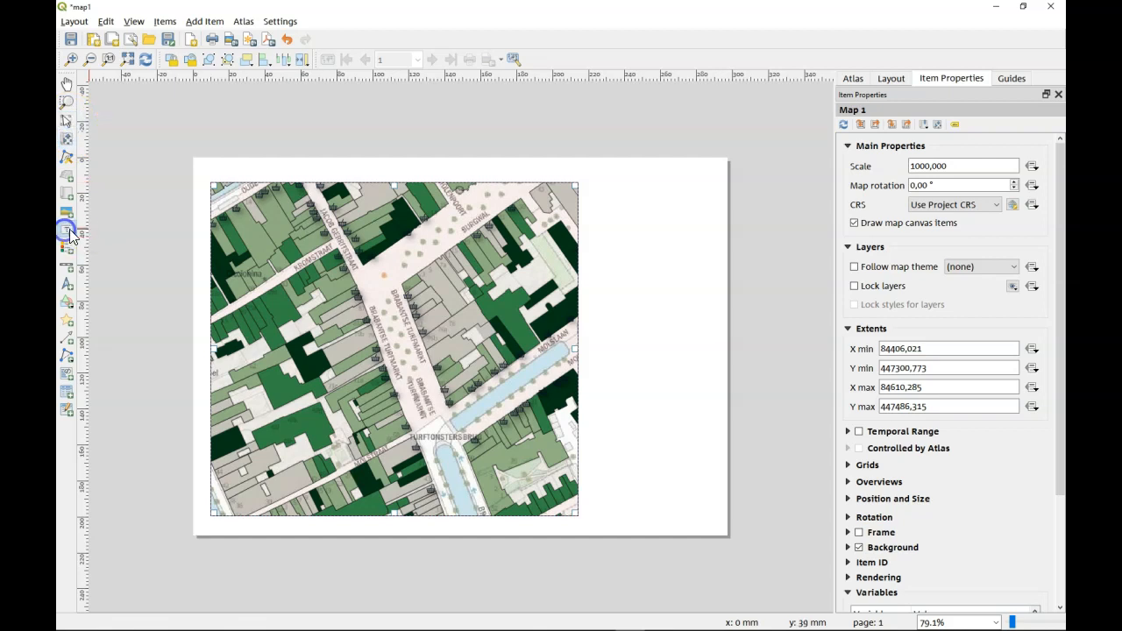
drag(595, 184, 715, 216)
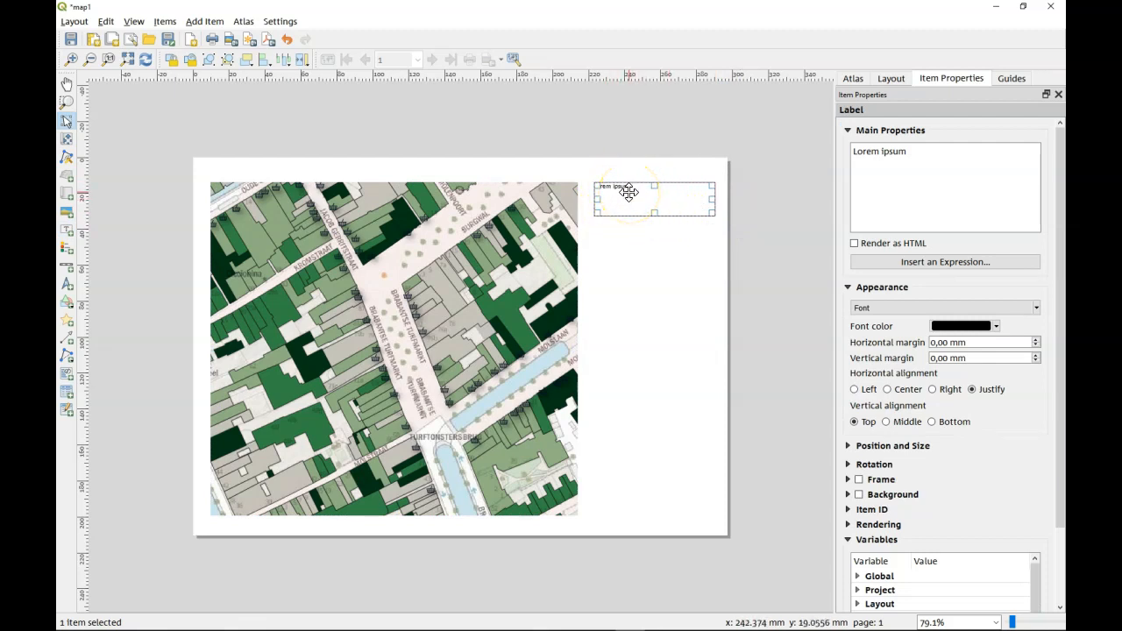
drag(934, 158, 829, 159)
drag(911, 154, 857, 150)
text(Sh)
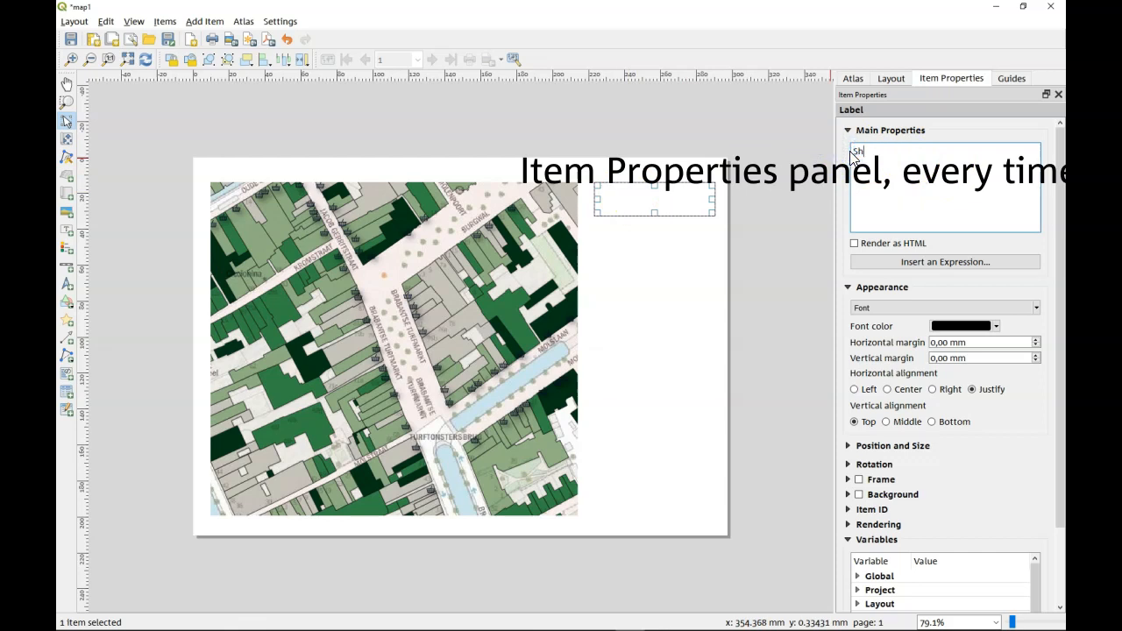
key(BackSpace)
key(BackSpace)
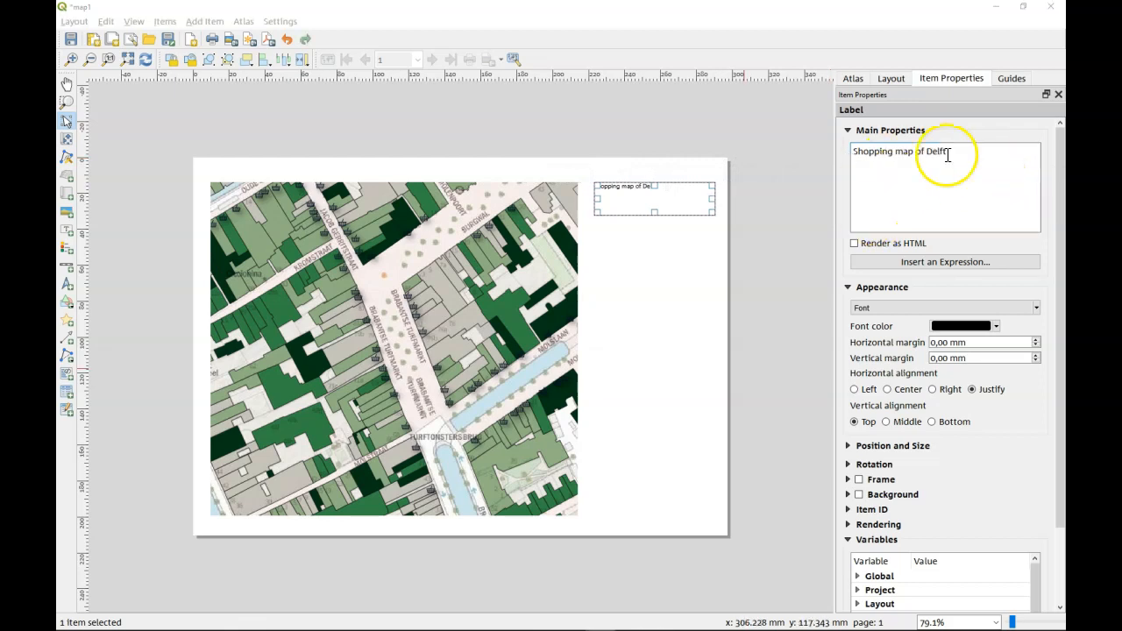
click(946, 155)
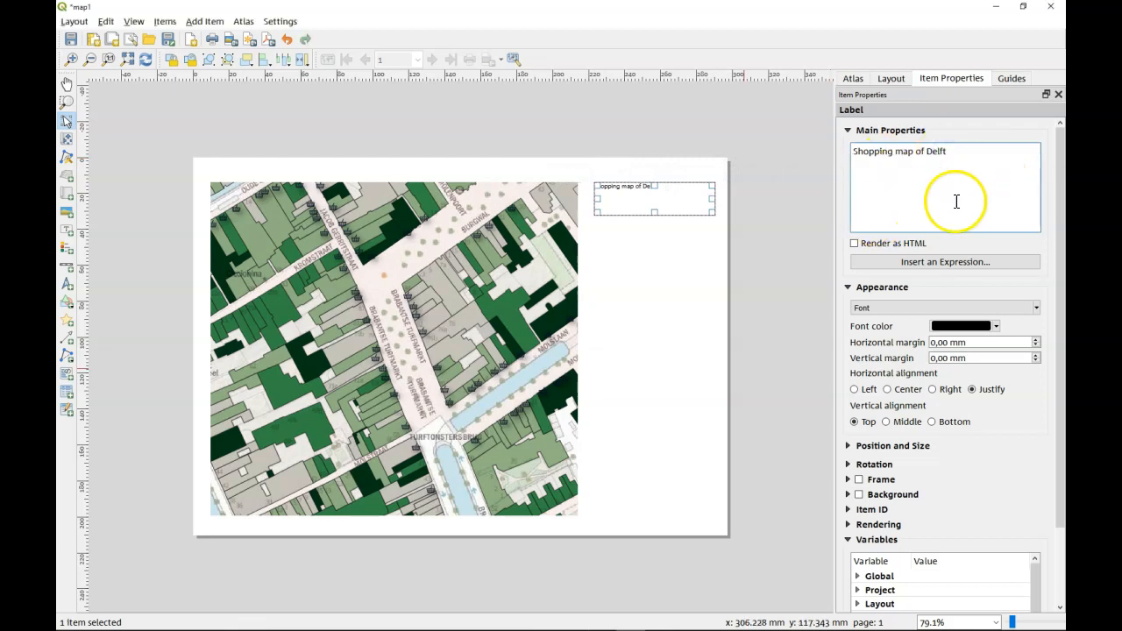
- Set the title label's font to CorpidOffice Bold at a larger size and deselect the label
click(891, 308)
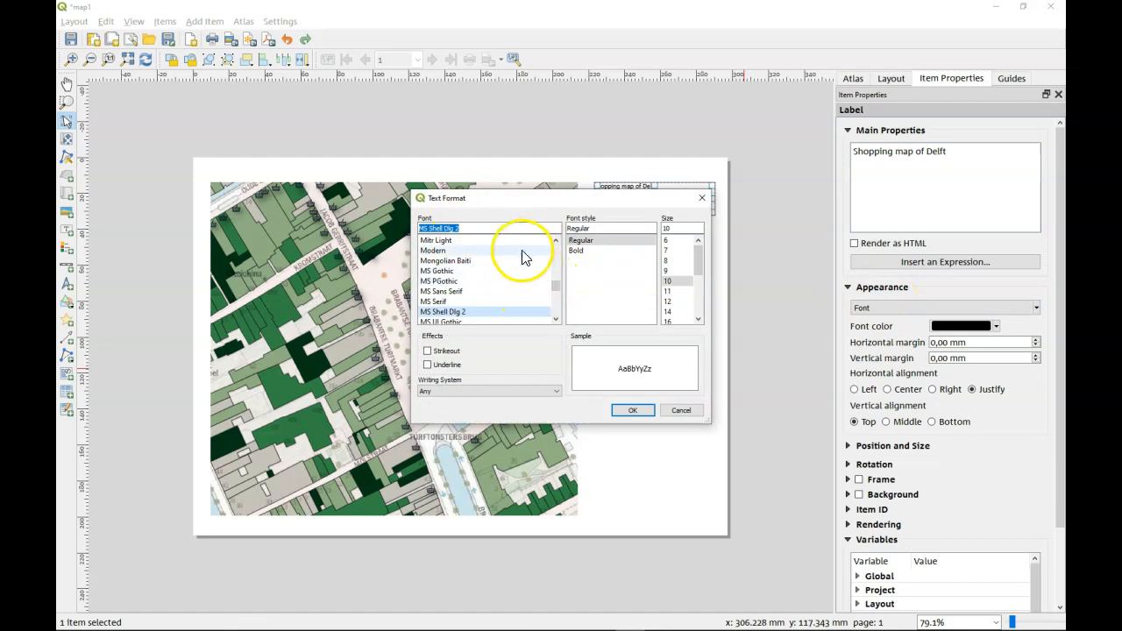
text(corp)
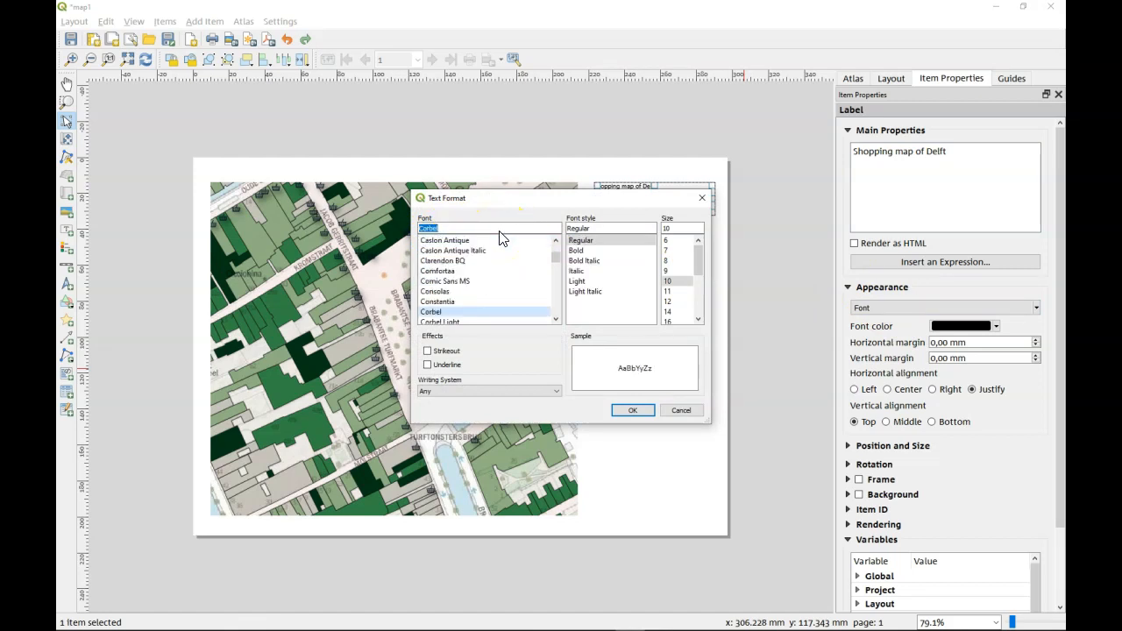
click(457, 323)
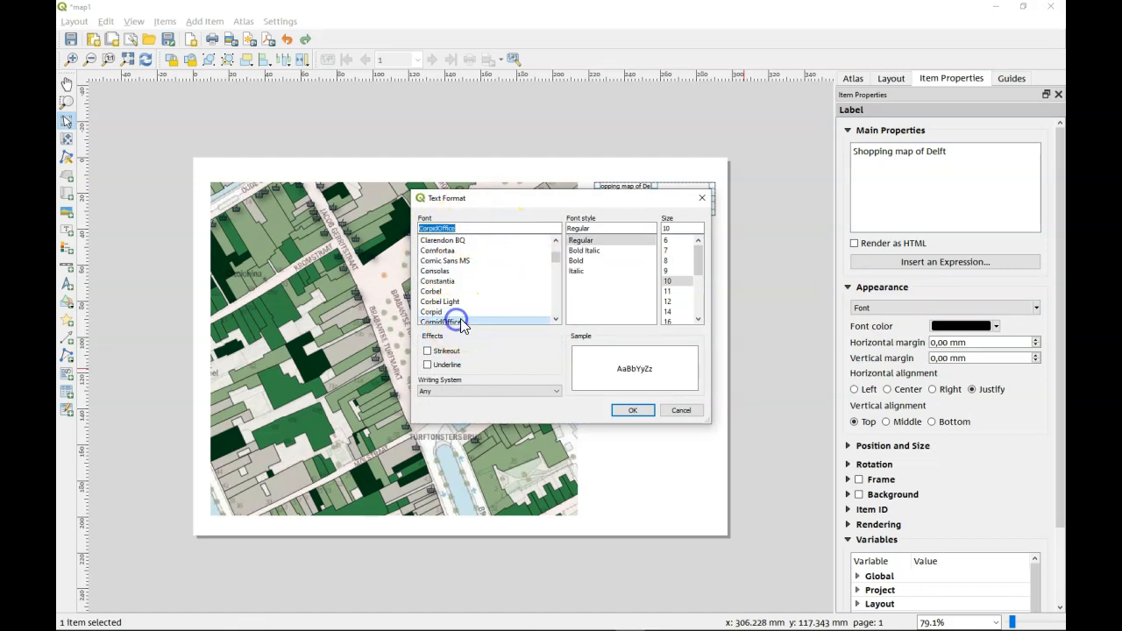
click(584, 262)
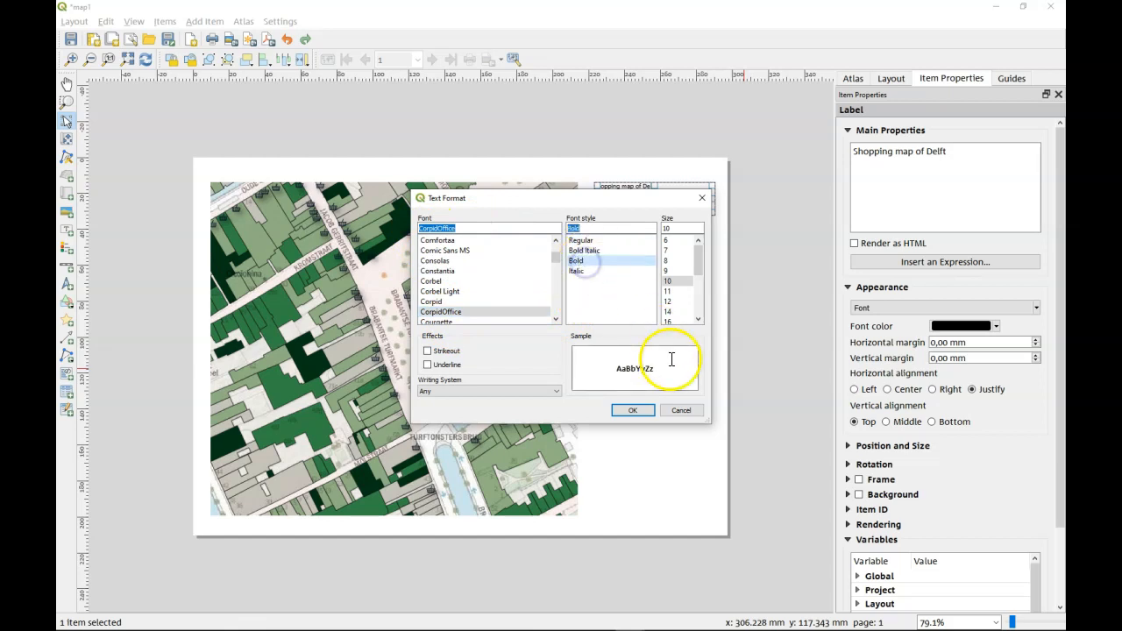
scroll(673, 298, down, 1)
click(674, 281)
click(644, 411)
click(633, 265)
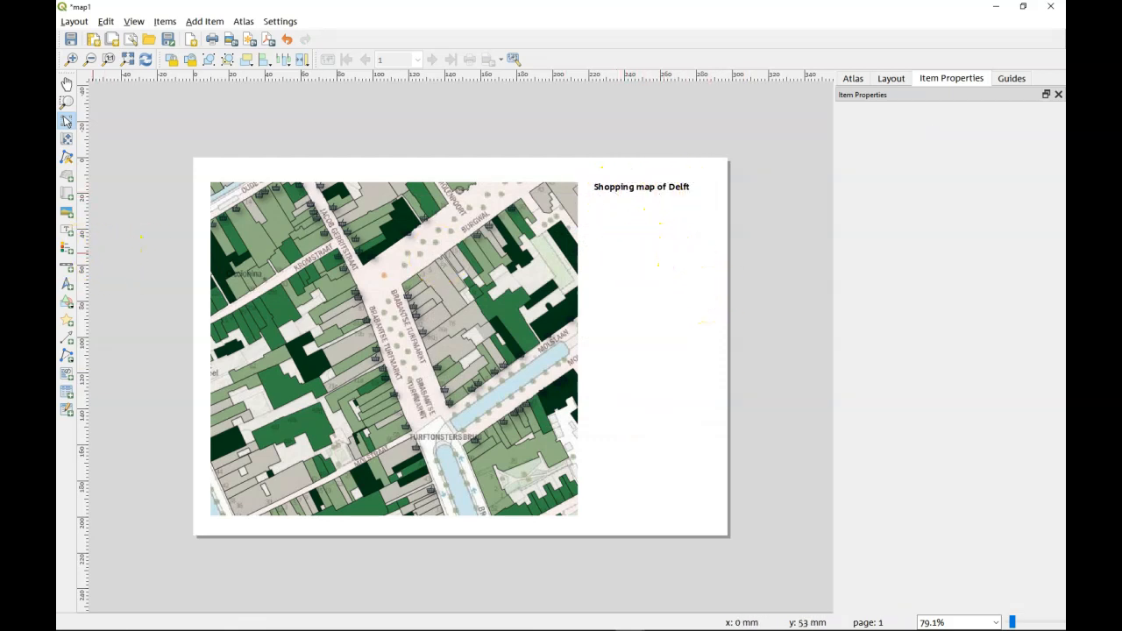
- Add a legend below the title label and turn off its automatic updating
click(68, 249)
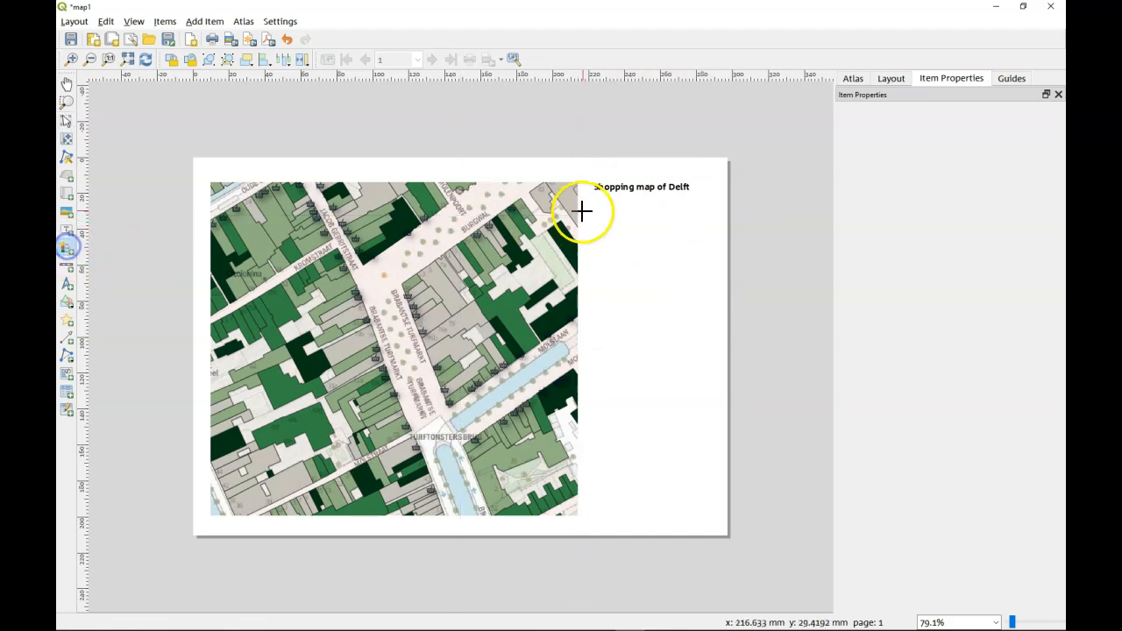
drag(590, 215, 712, 514)
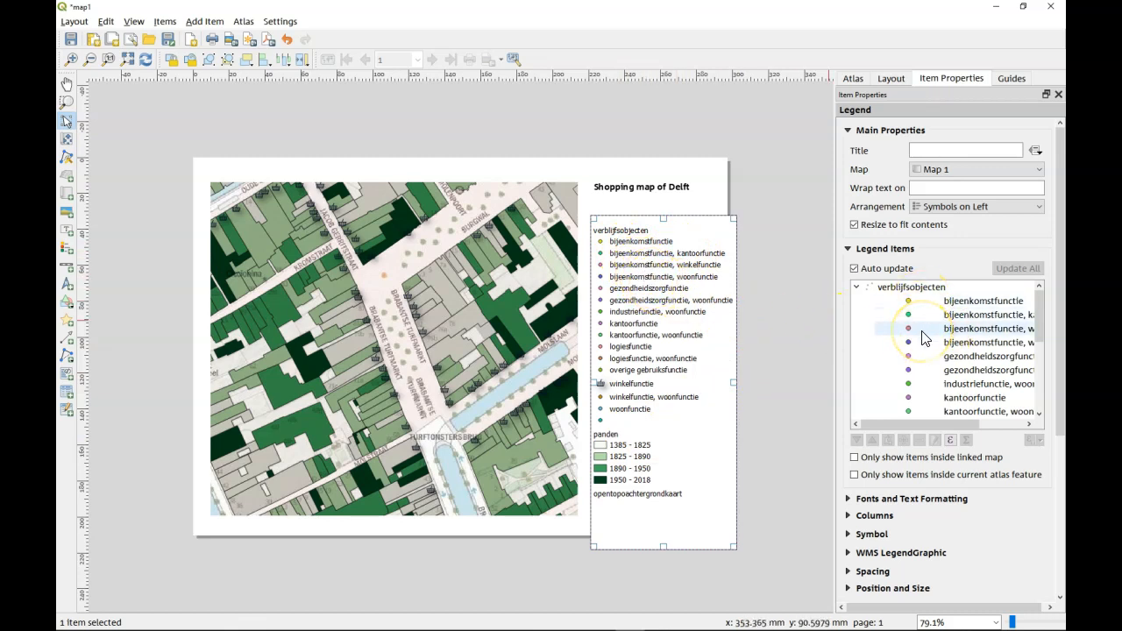
click(917, 302)
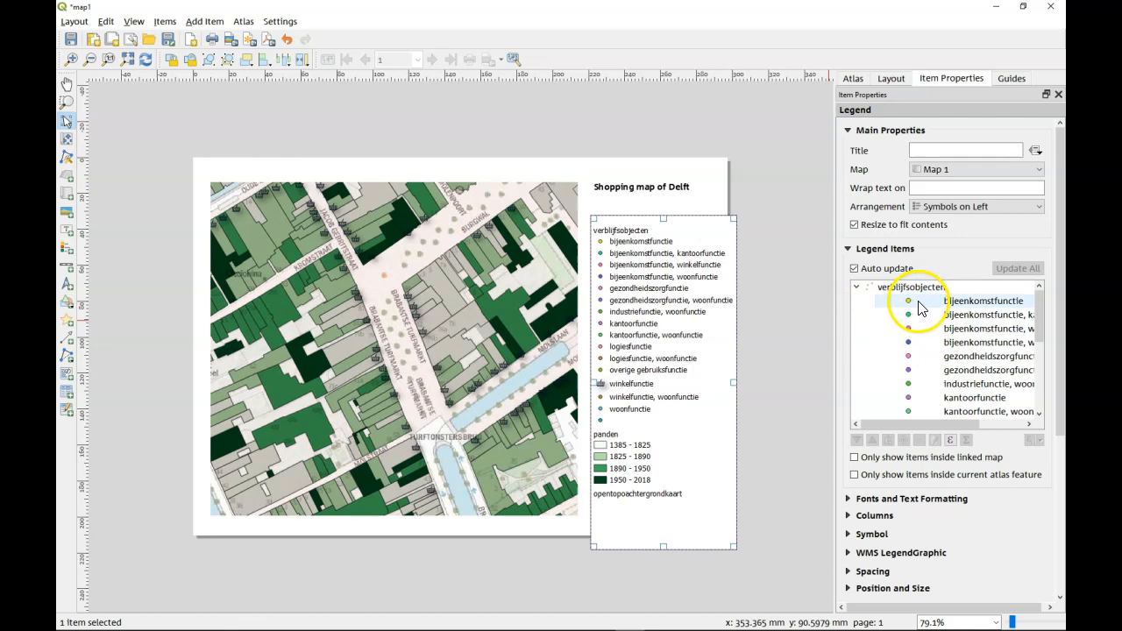
click(856, 270)
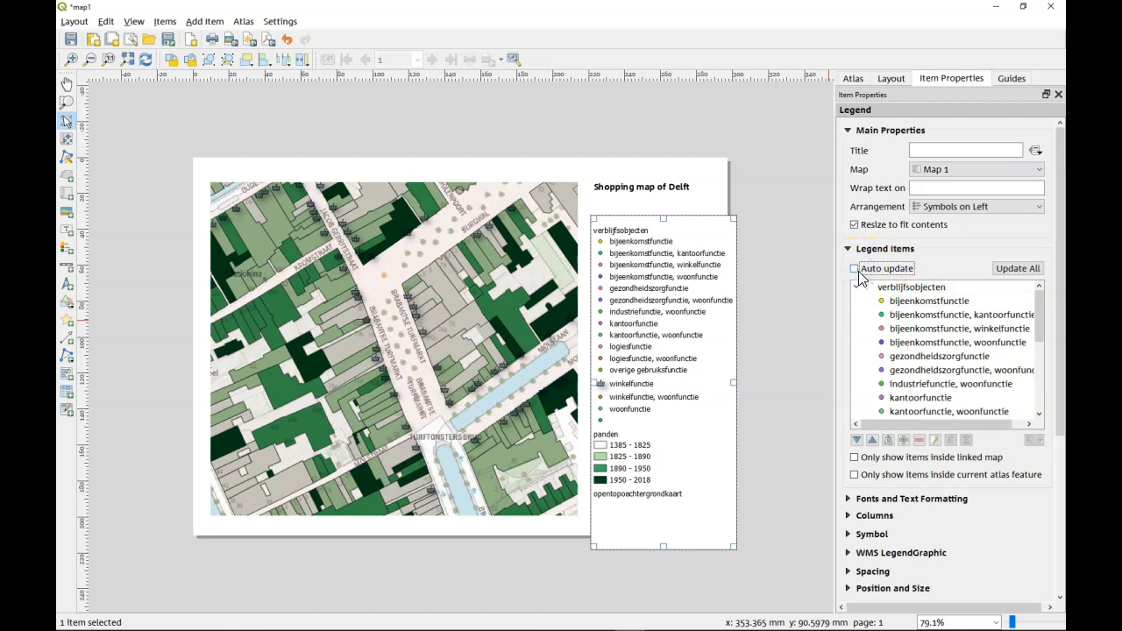
- Remove all verblijfsobjecten classes except winkelfunctie from the legend
click(922, 301)
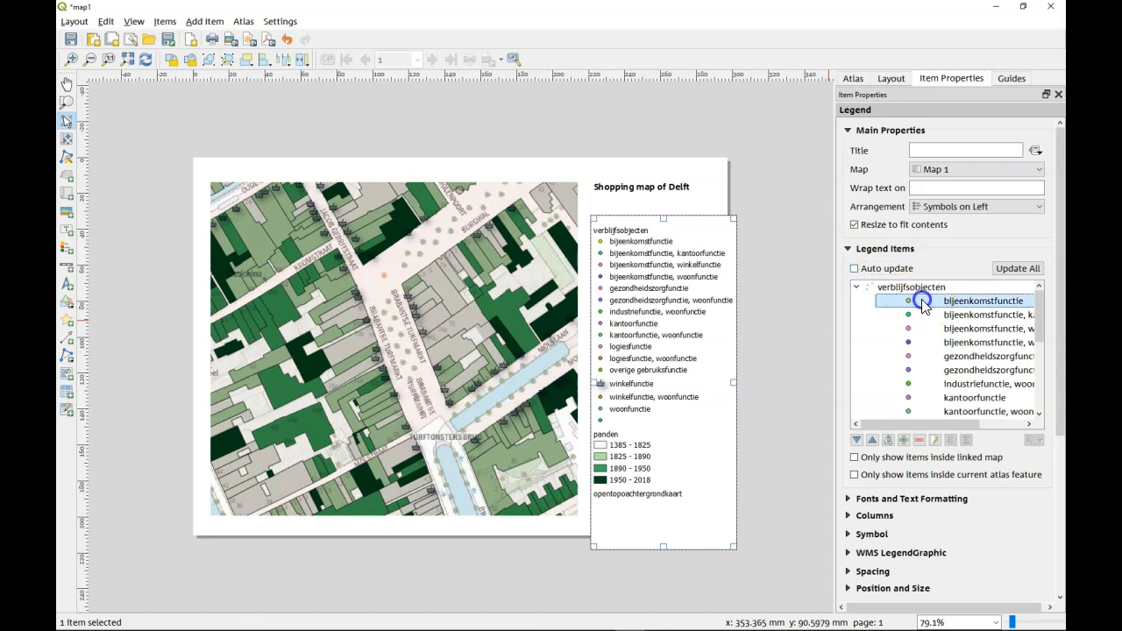
shift+click(923, 397)
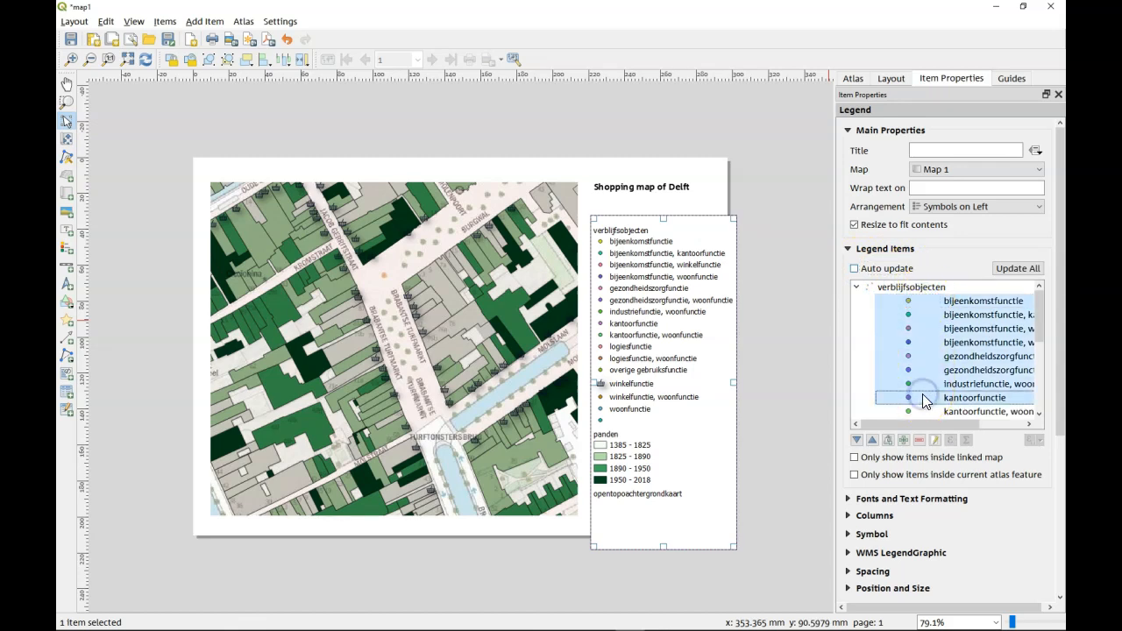
click(919, 441)
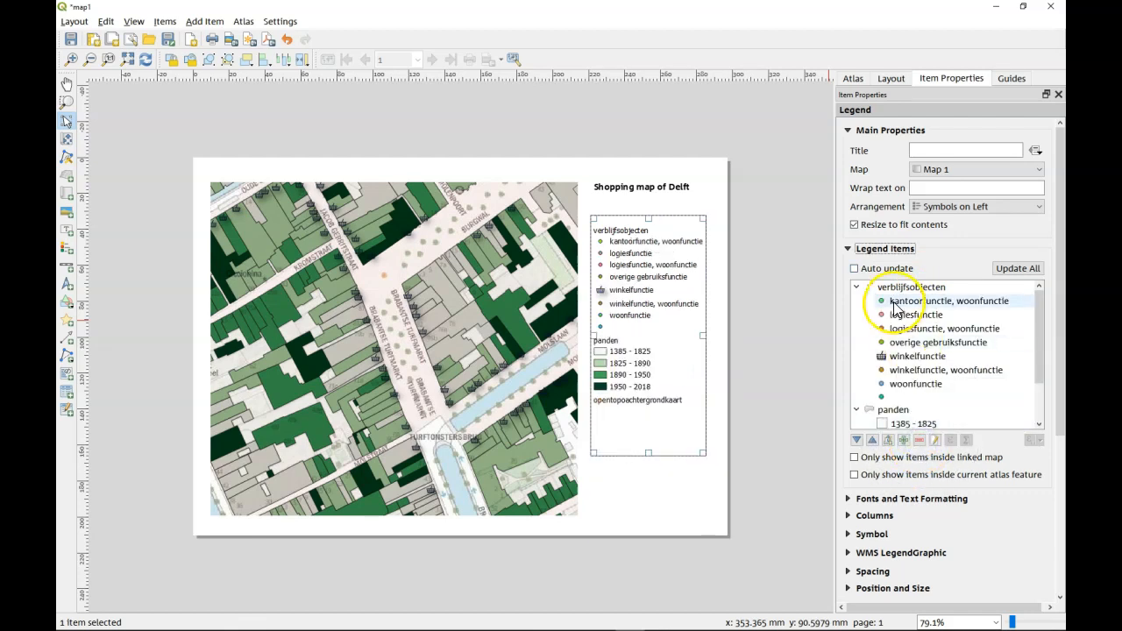
click(944, 302)
shift+click(955, 344)
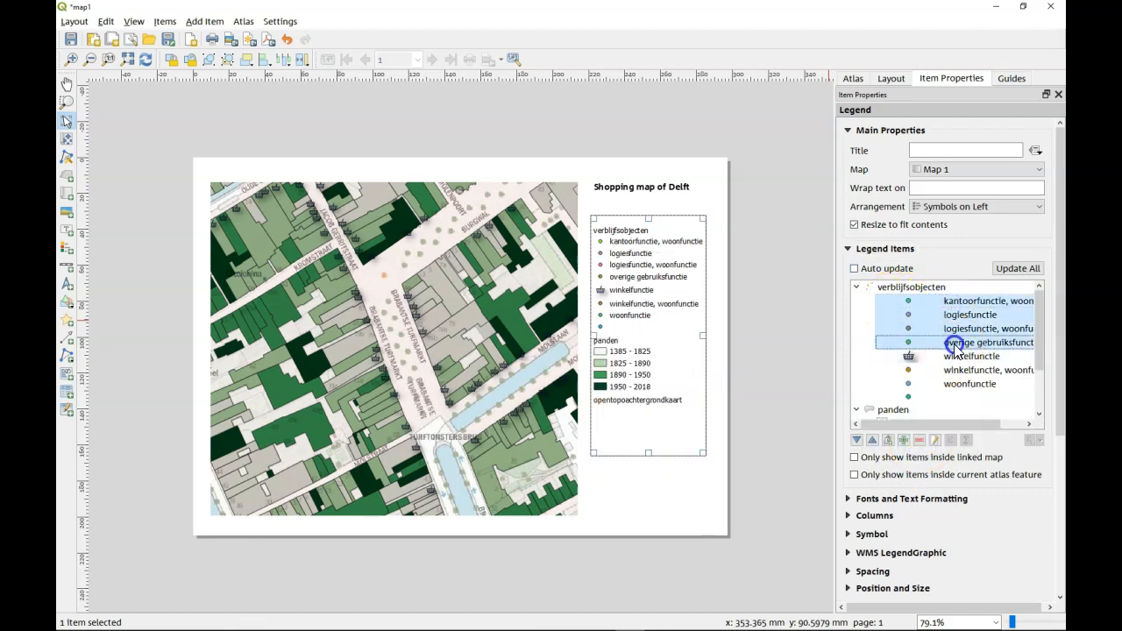
click(919, 440)
click(886, 314)
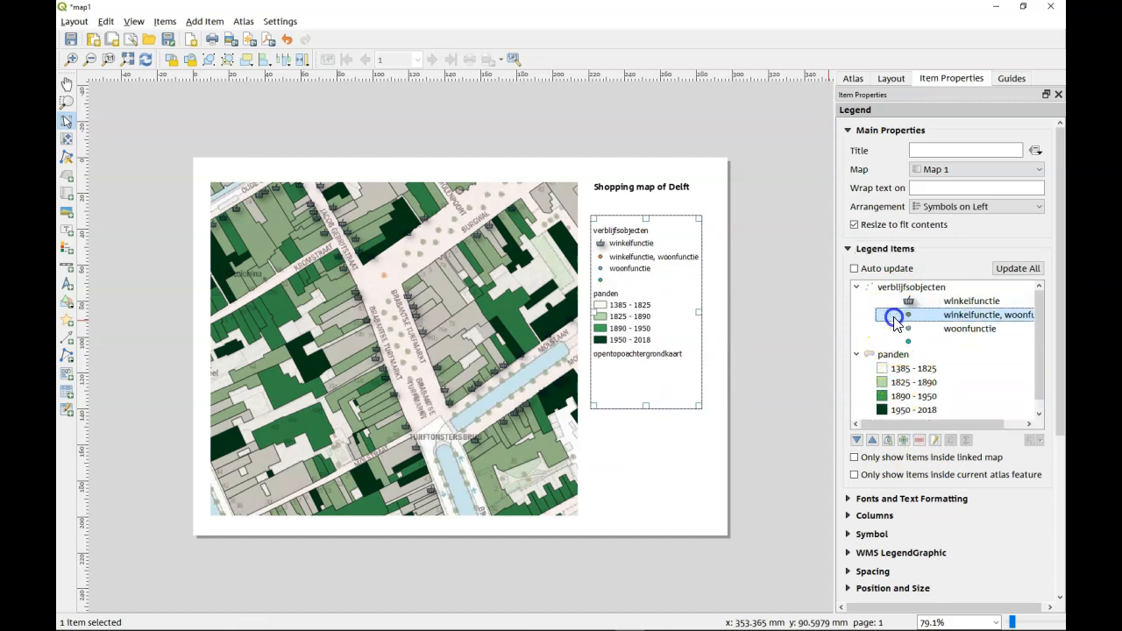
shift+click(927, 341)
click(918, 440)
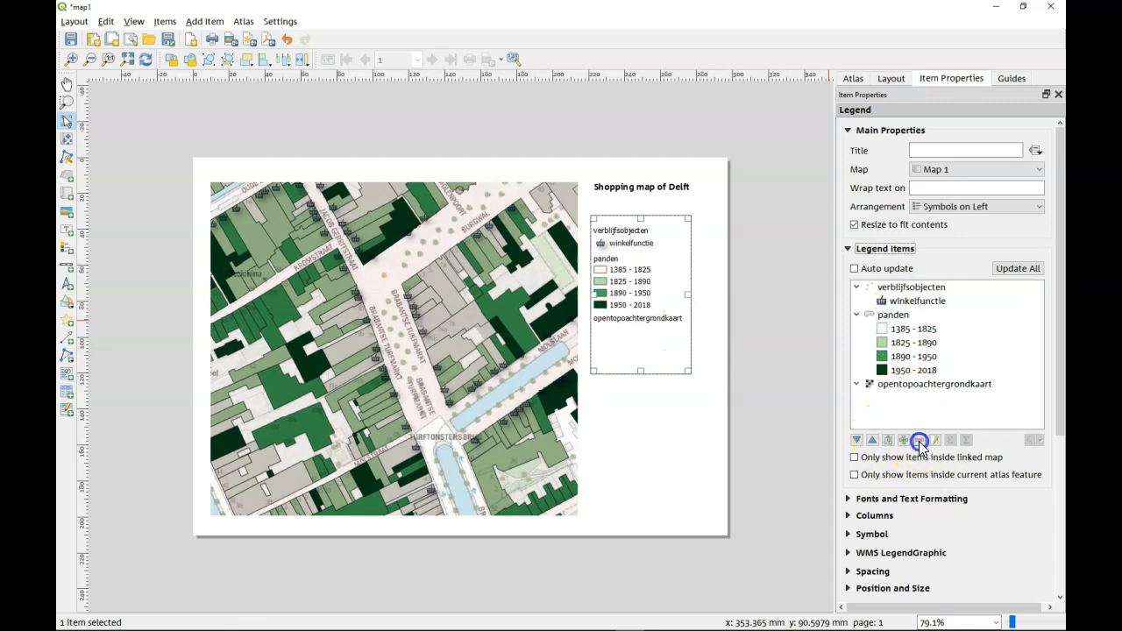
- Hide the verblijfsobjecten heading in the legend, keeping its winkelfunctie entry
drag(908, 303, 903, 292)
right_click(896, 292)
click(922, 312)
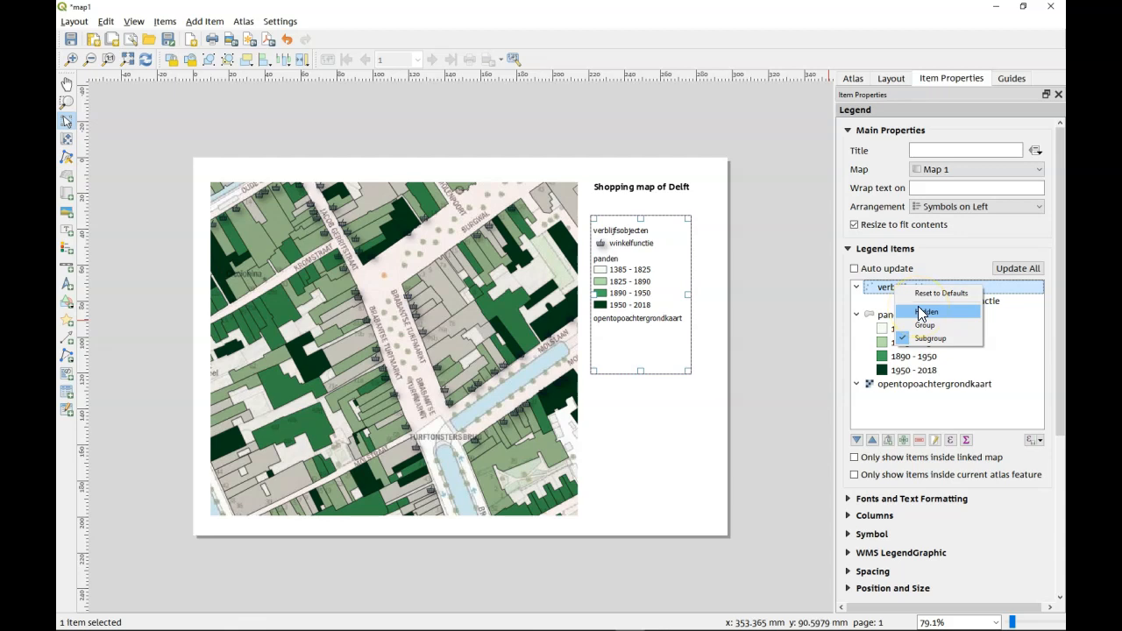
click(919, 310)
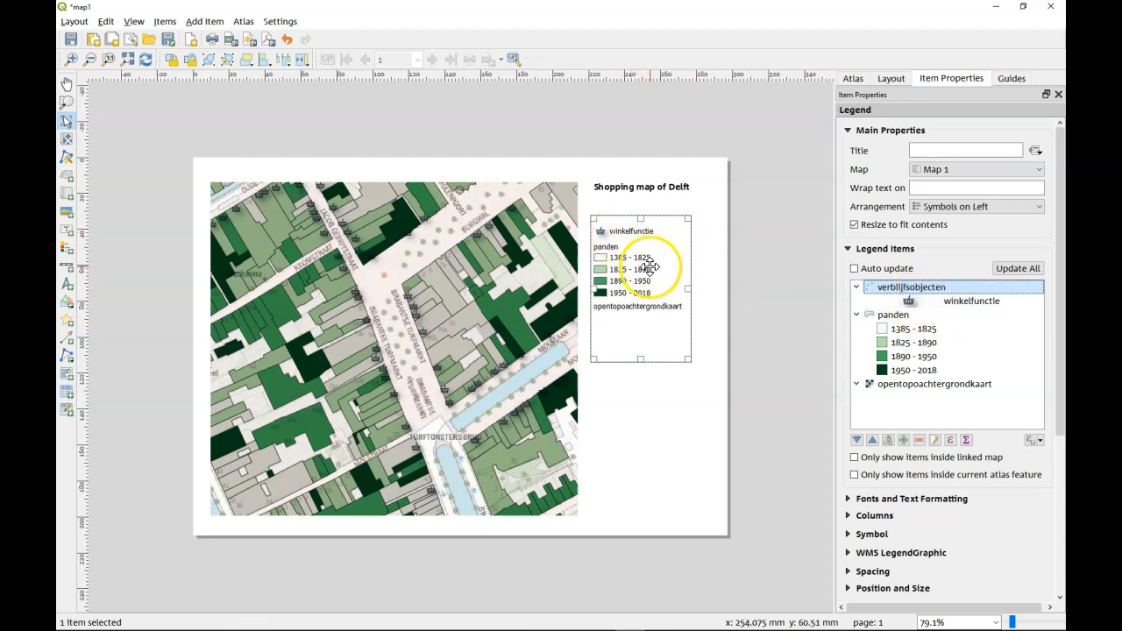
- Rename the panden heading in the legend to "Year of construction" and return to the legend's properties
click(893, 316)
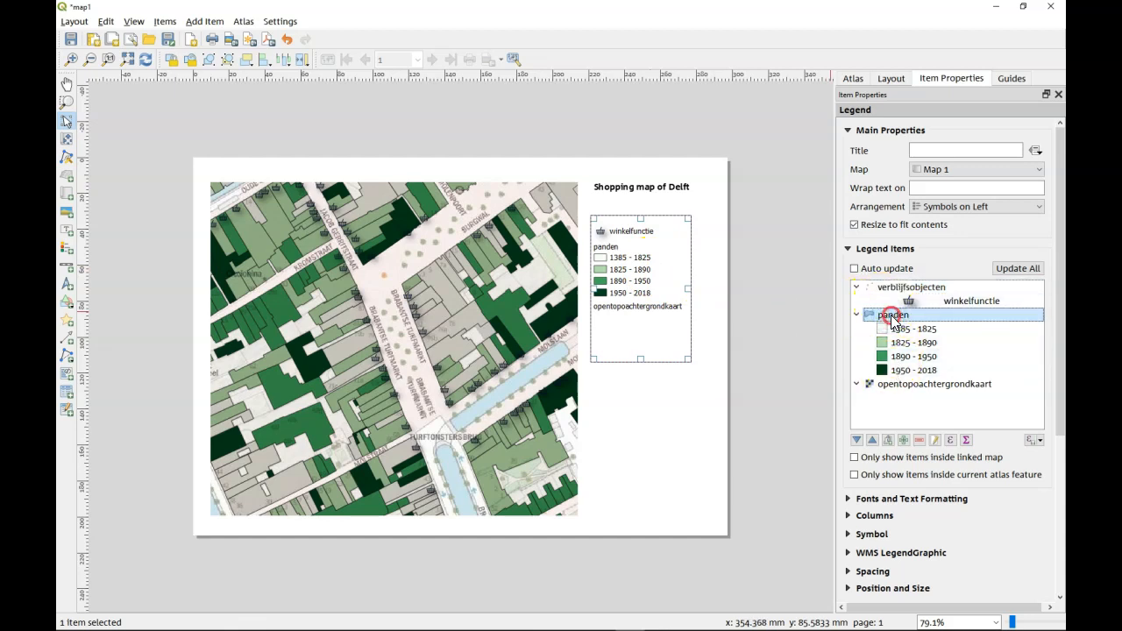
right_click(893, 321)
click(900, 316)
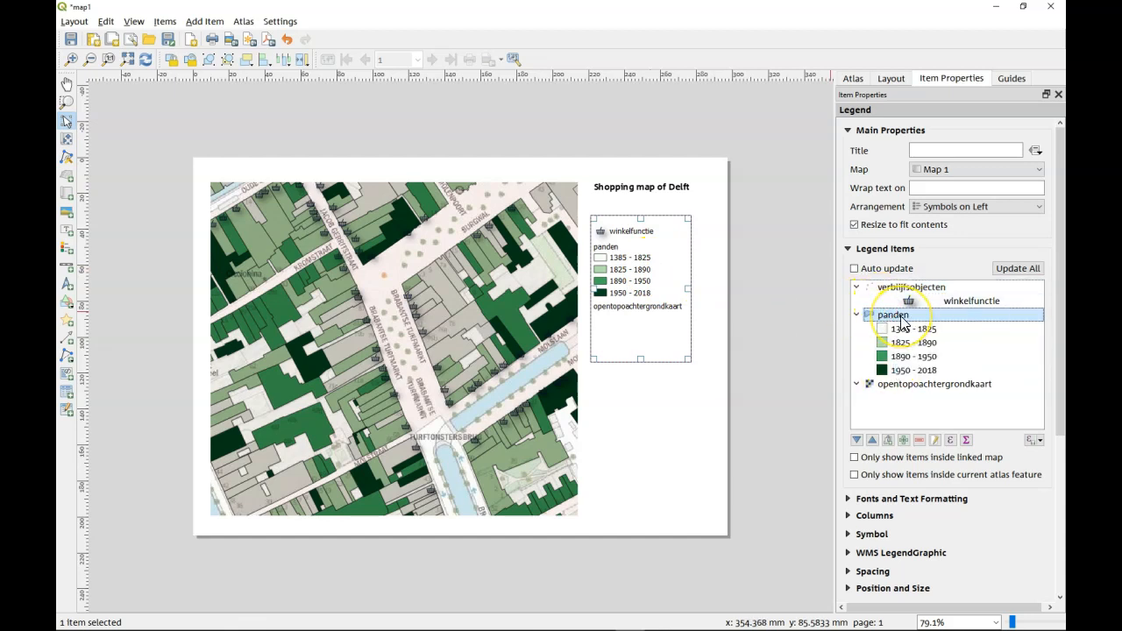
double_click(892, 320)
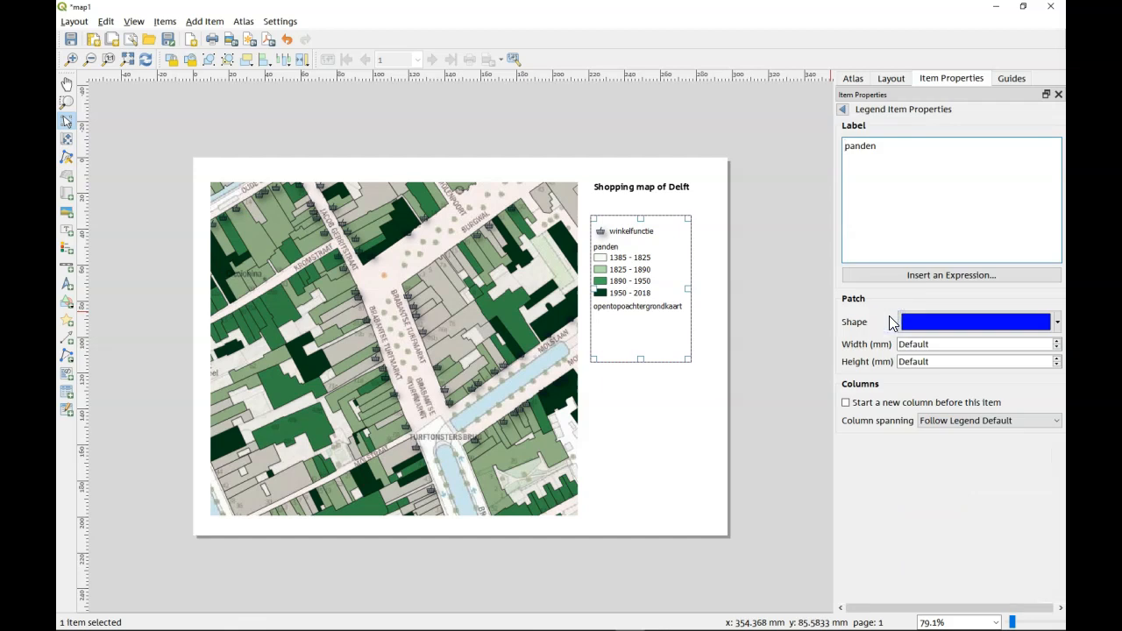
drag(879, 147, 824, 148)
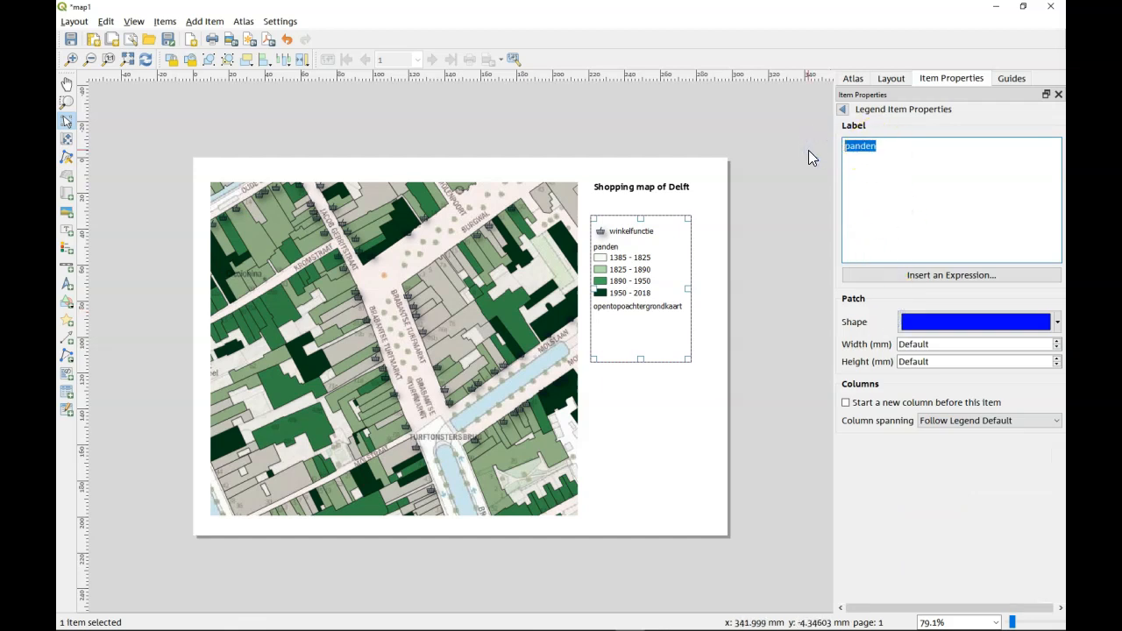
text(Year of construction)
click(844, 110)
click(844, 110)
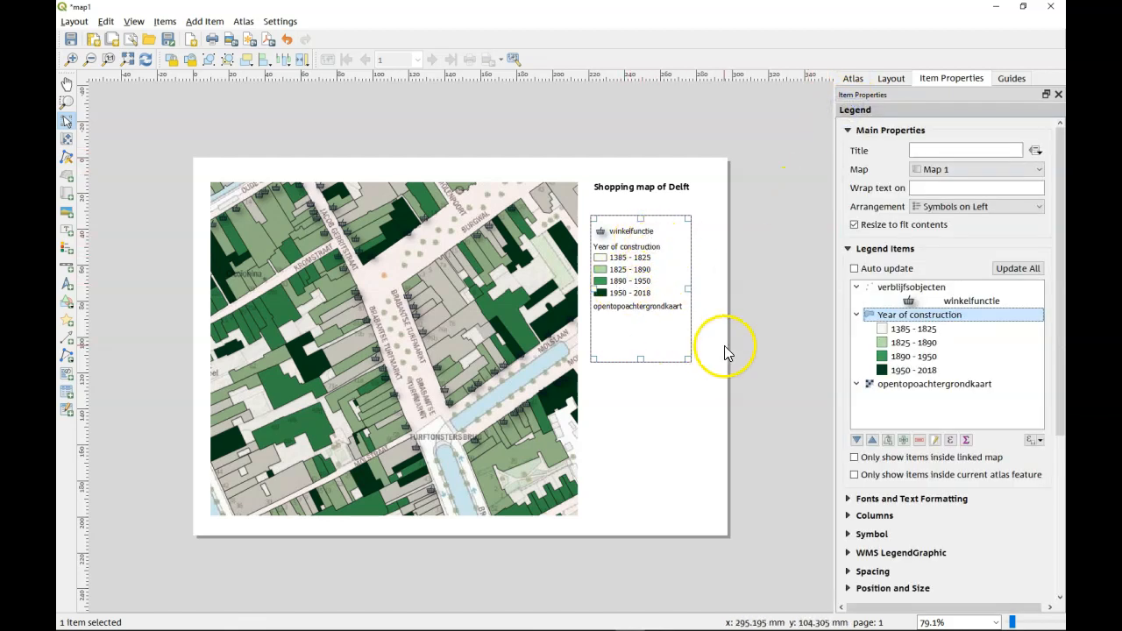
- Remove the opentopoachtergrondkaart entry from the legend and deselect the legend
click(880, 391)
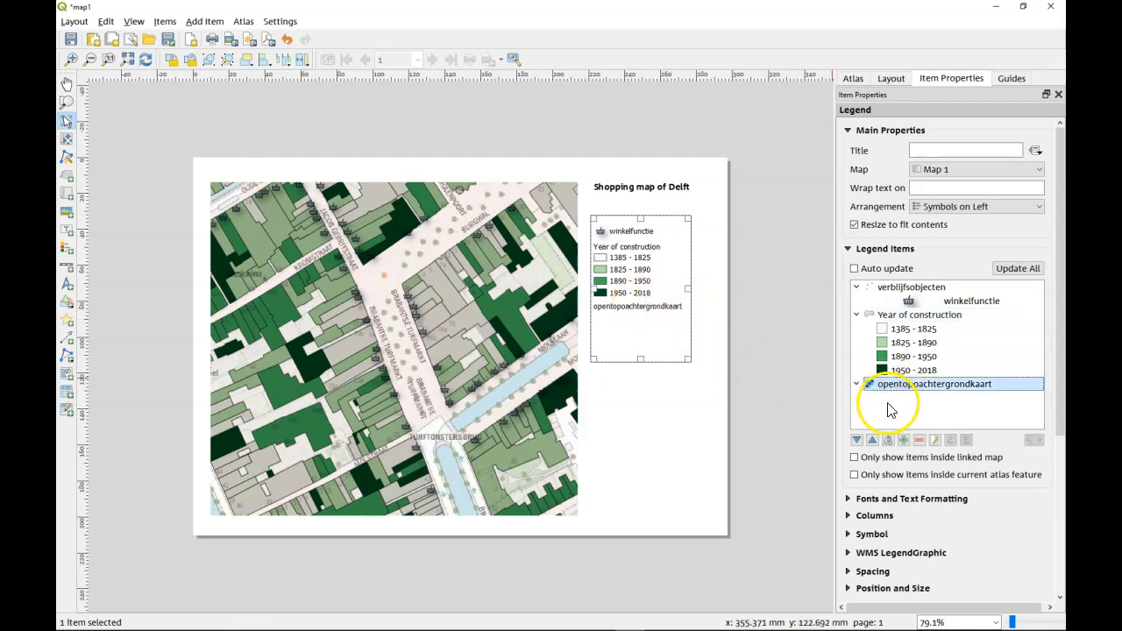
click(918, 439)
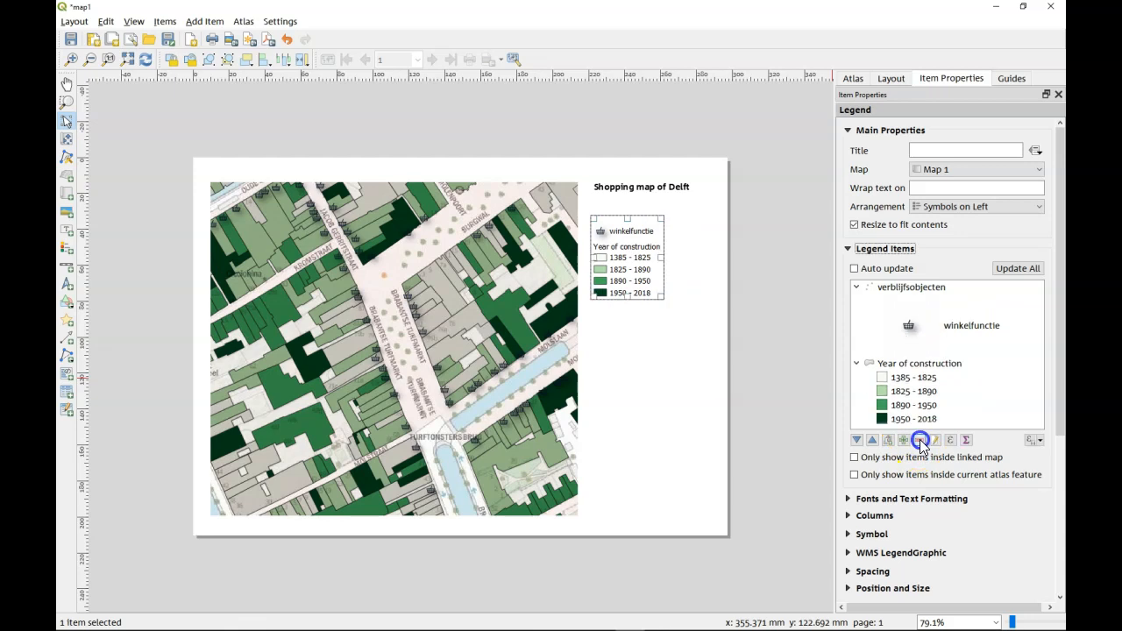
click(776, 342)
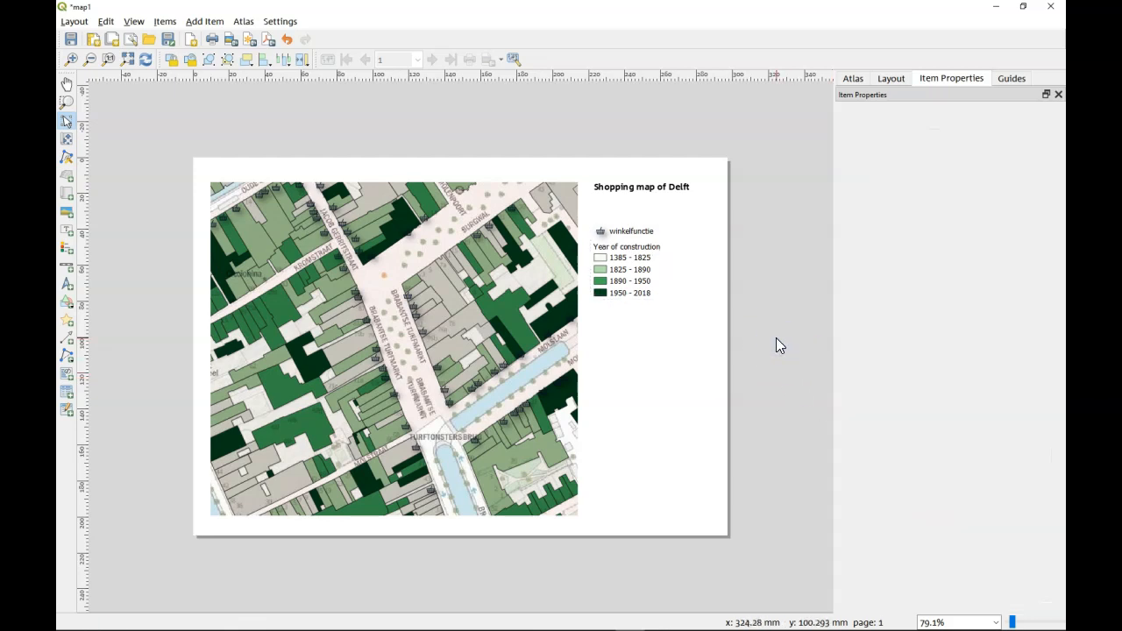